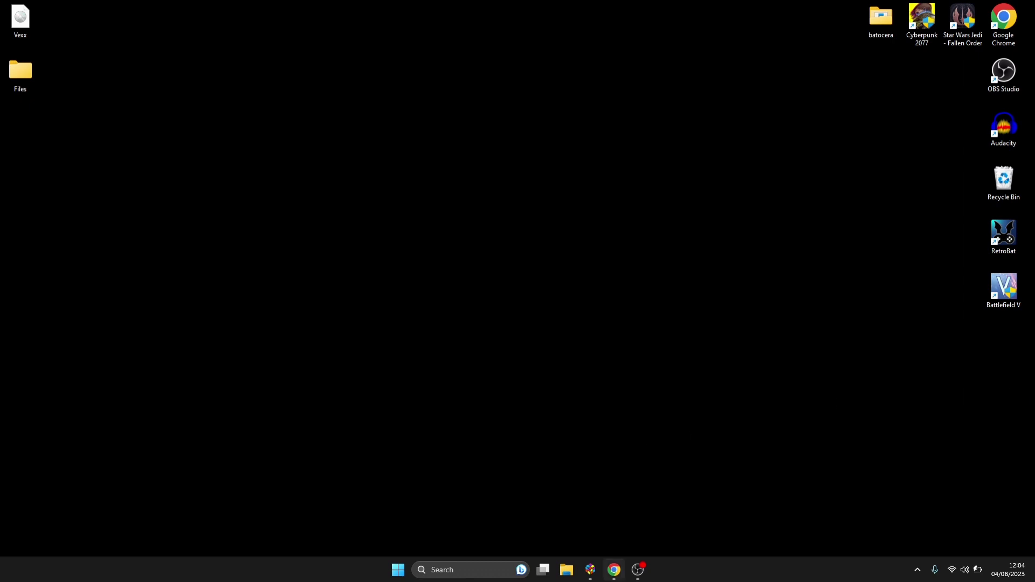
# Switch to Chrome and examine the game compatibility ratings on the xemu website.
pyautogui.click(615, 575)
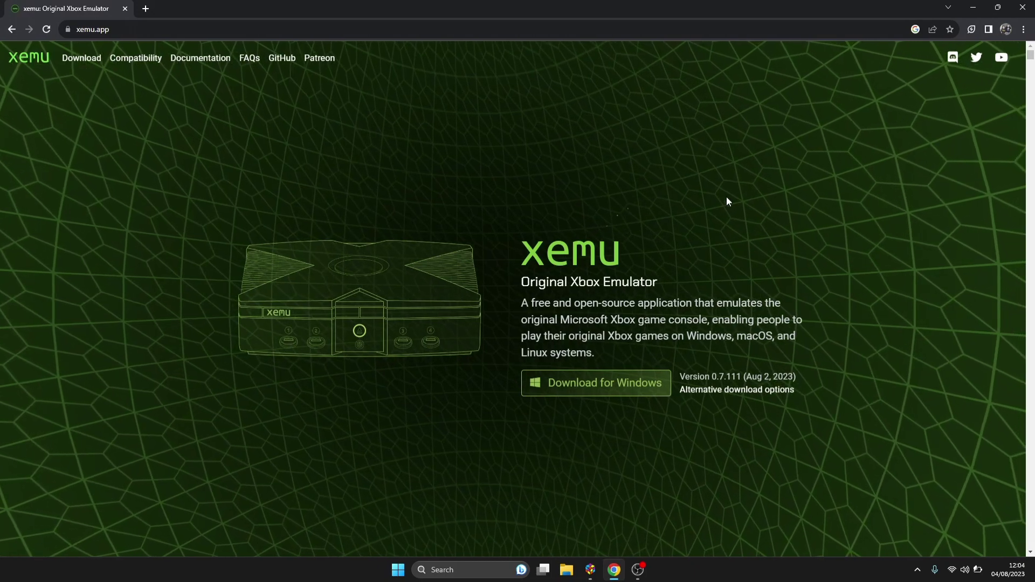
pyautogui.click(137, 67)
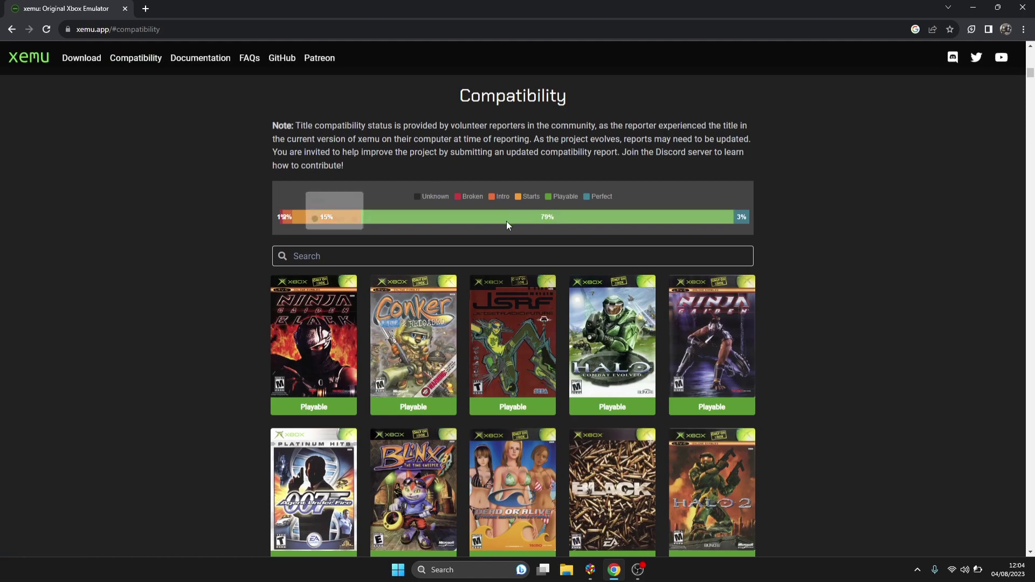
pyautogui.moveTo(476, 222)
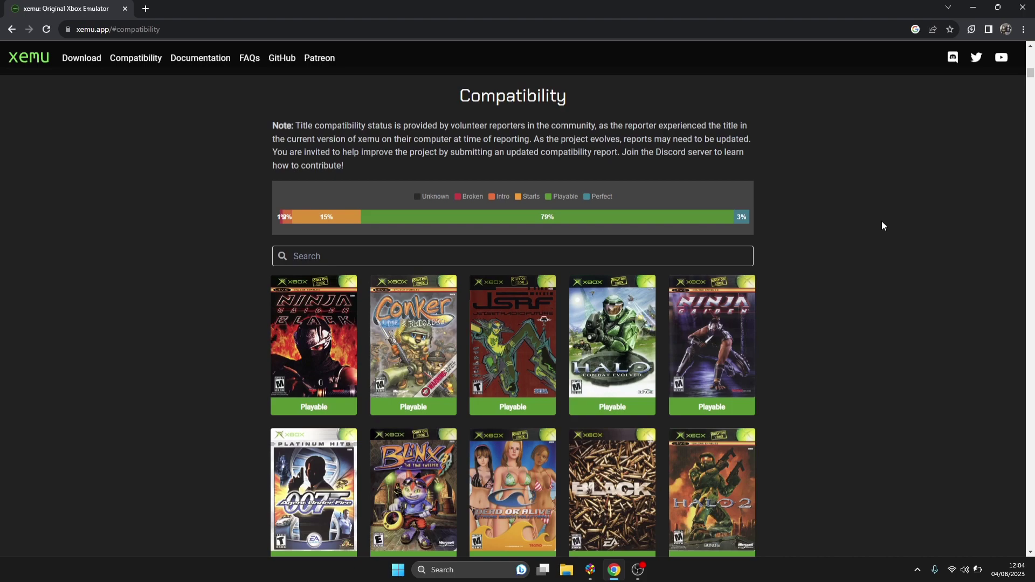
pyautogui.moveTo(742, 220)
# Download the Windows release of xemu, open the xemu-win-release.zip archive, and close the browser.
pyautogui.click(85, 58)
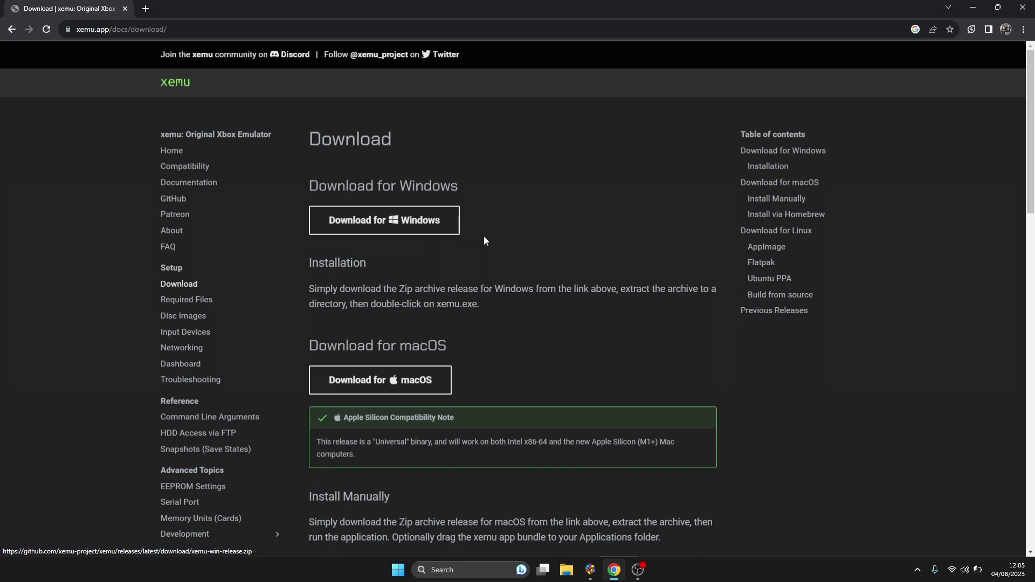
pyautogui.click(451, 229)
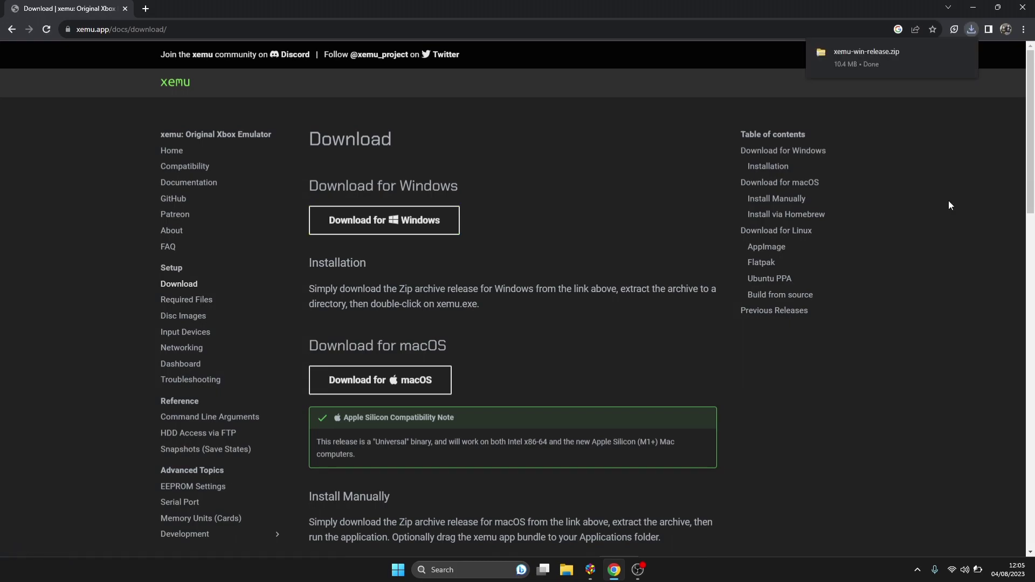
pyautogui.click(863, 61)
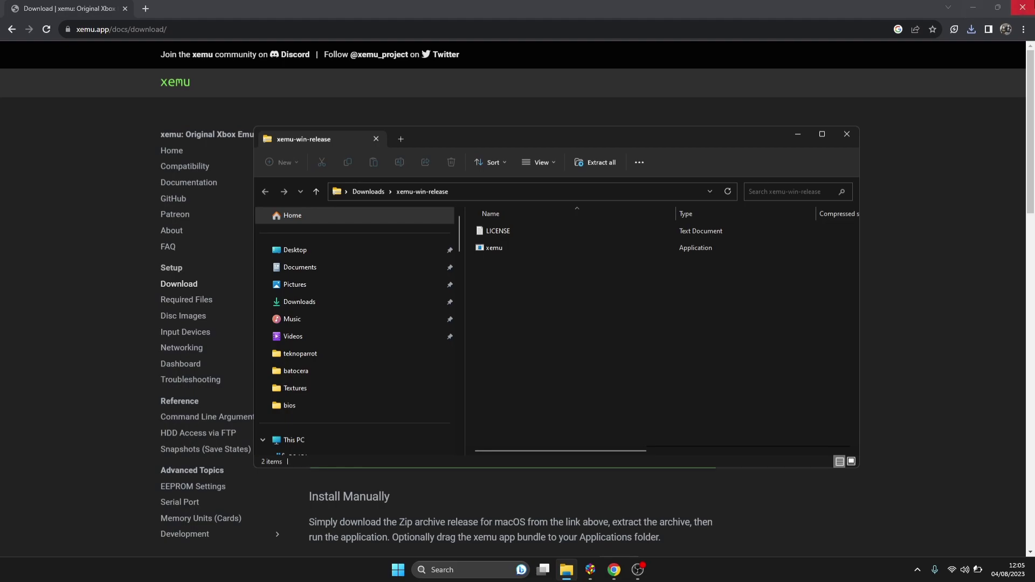
pyautogui.click(1023, 7)
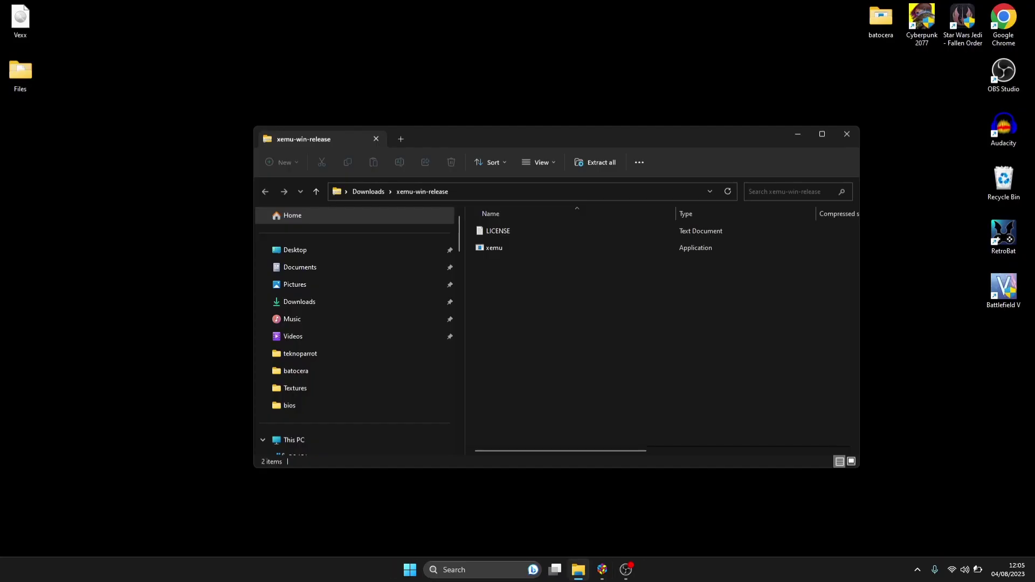
# Create a new folder named xemu on the desktop.
pyautogui.click(115, 203)
pyautogui.rightClick(115, 203)
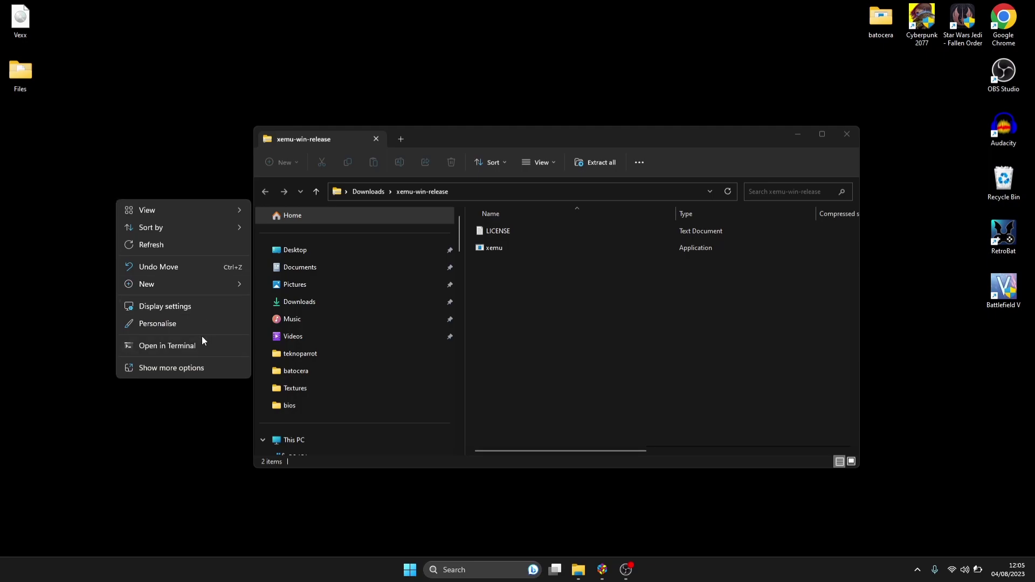
pyautogui.moveTo(193, 286)
pyautogui.click(302, 285)
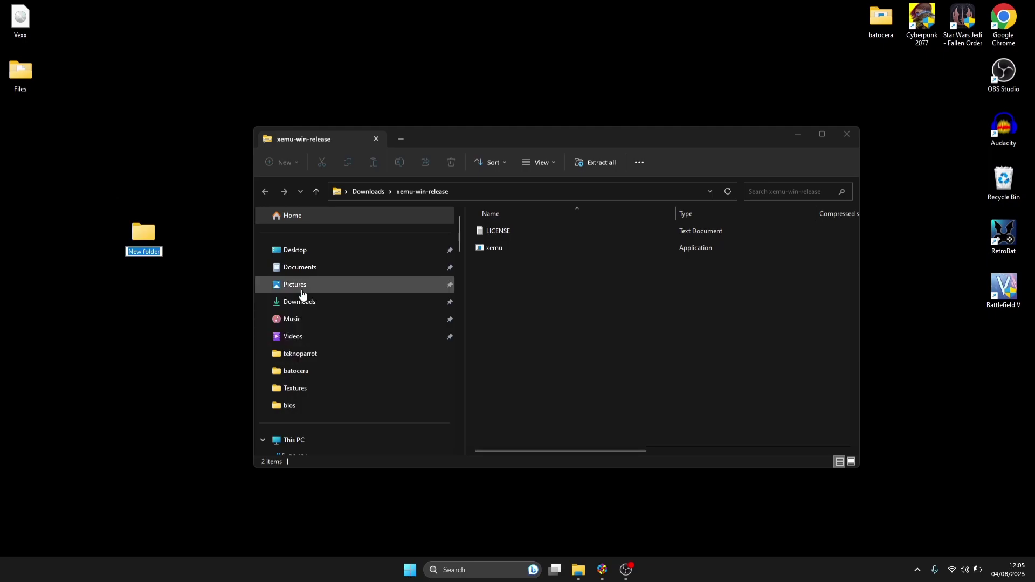
pyautogui.write('x')
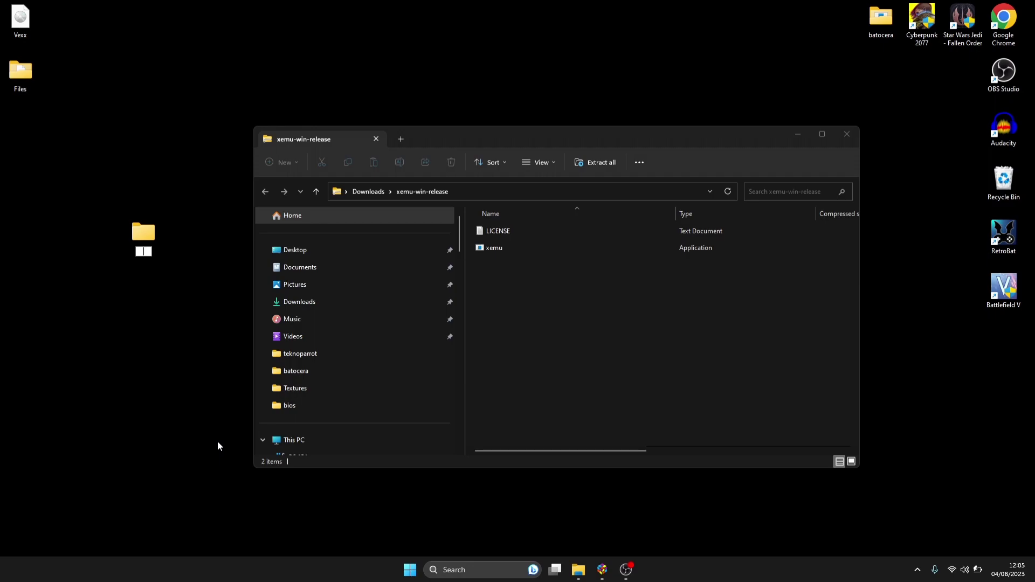
pyautogui.write('emu')
pyautogui.press('Return')
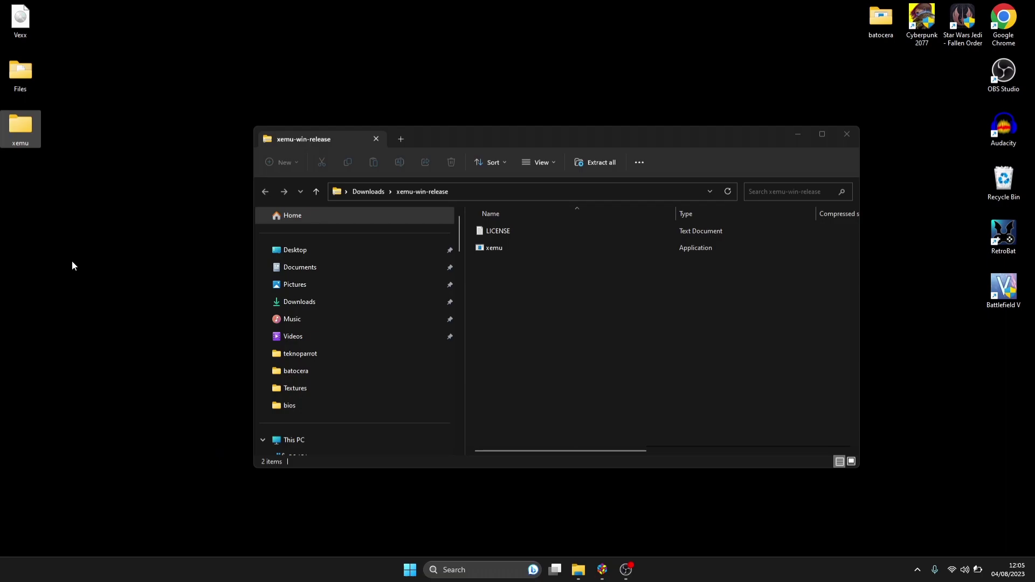
# Extract the LICENSE and xemu files from the archive into the desktop xemu folder and close the archive window.
pyautogui.click(585, 350)
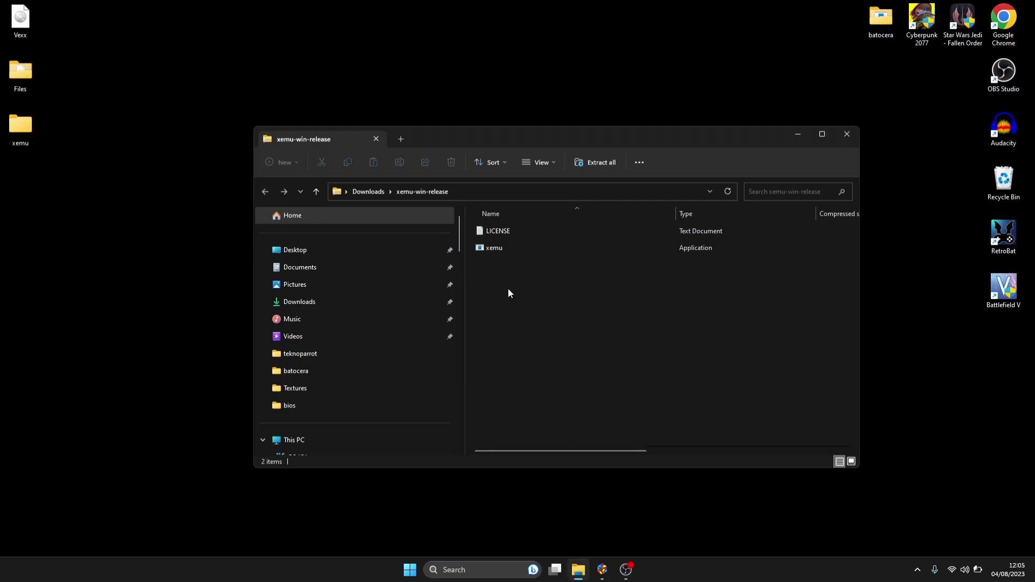
pyautogui.moveTo(508, 289); pyautogui.dragTo(25, 136)
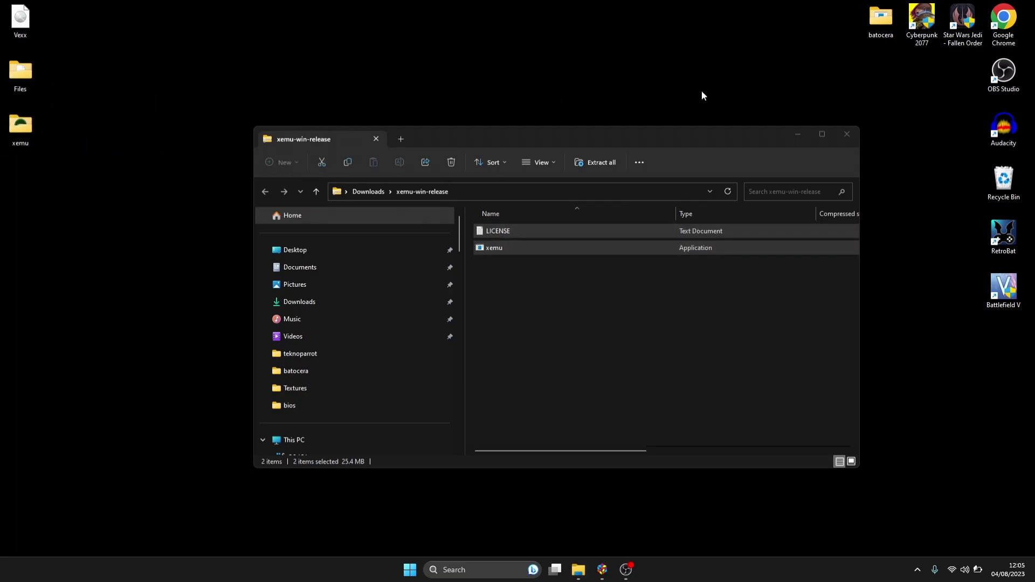
pyautogui.click(846, 134)
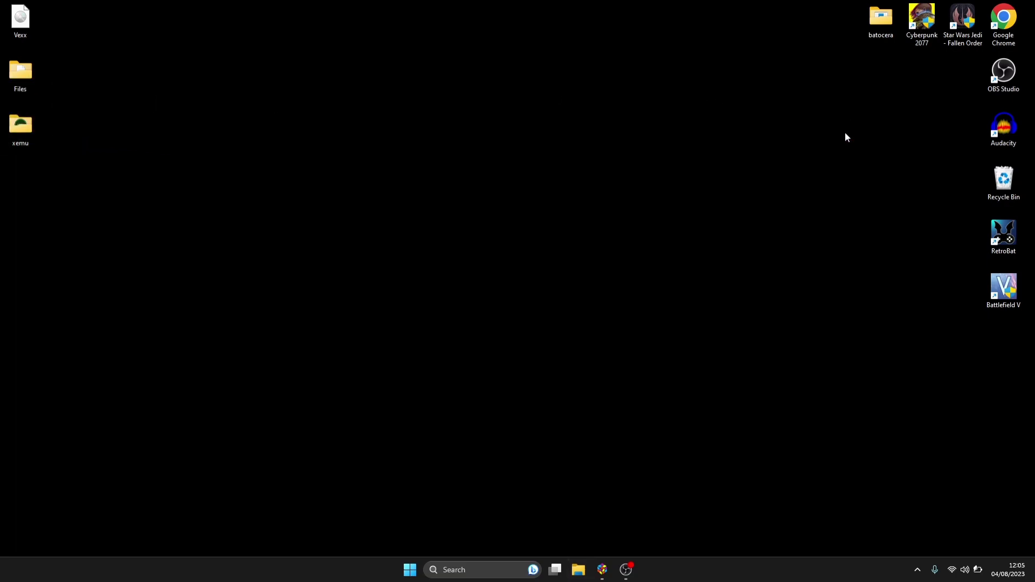
# Launch xemu from the desktop xemu folder, allowing it to run despite the SmartScreen block.
pyautogui.doubleClick(20, 135)
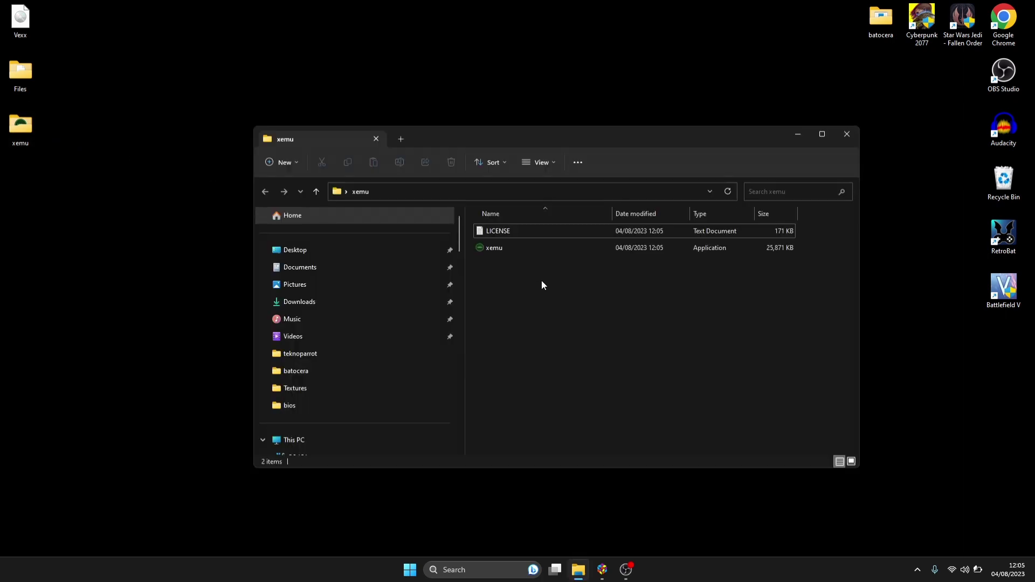
pyautogui.doubleClick(500, 247)
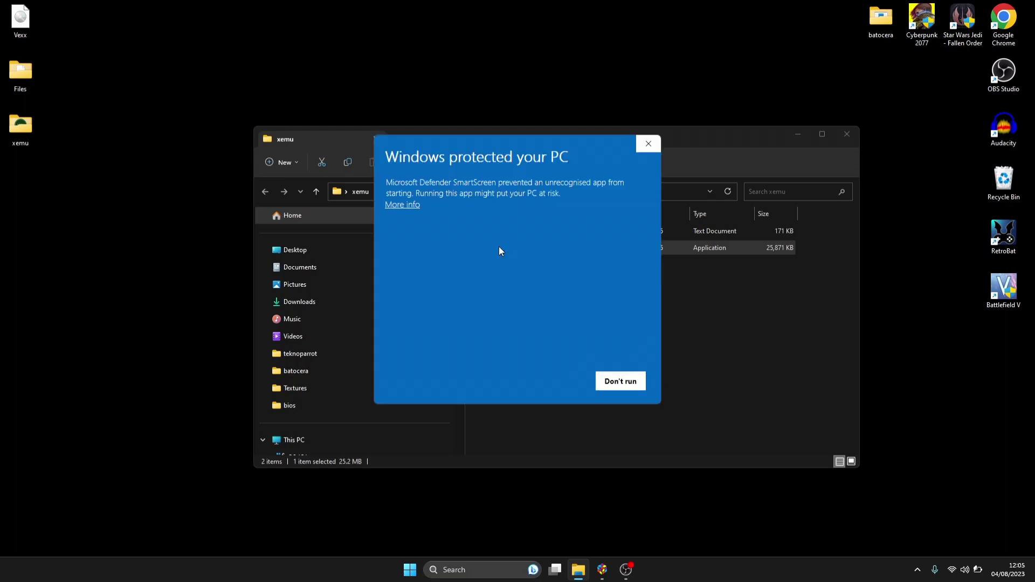
pyautogui.click(410, 204)
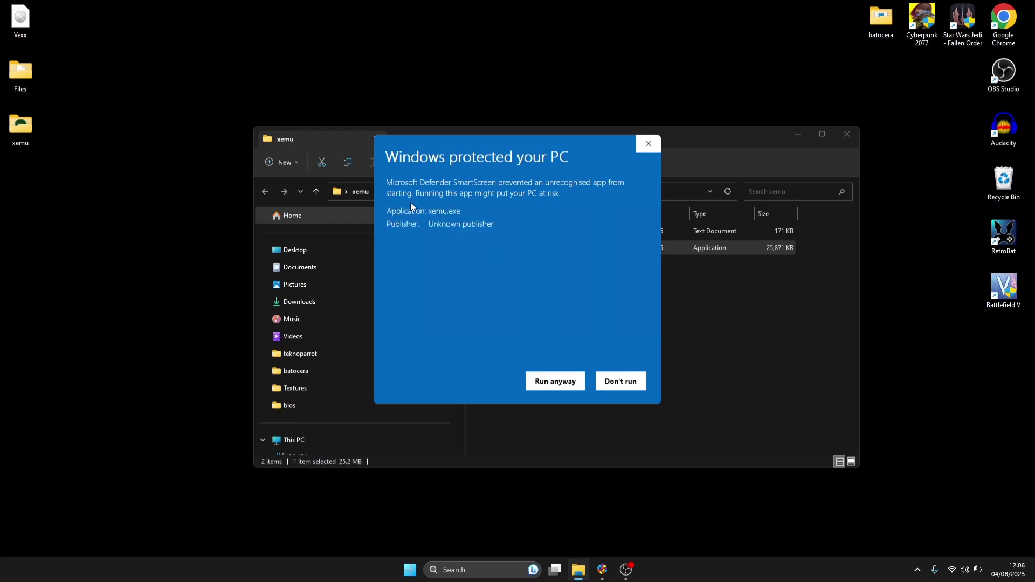
pyautogui.click(556, 381)
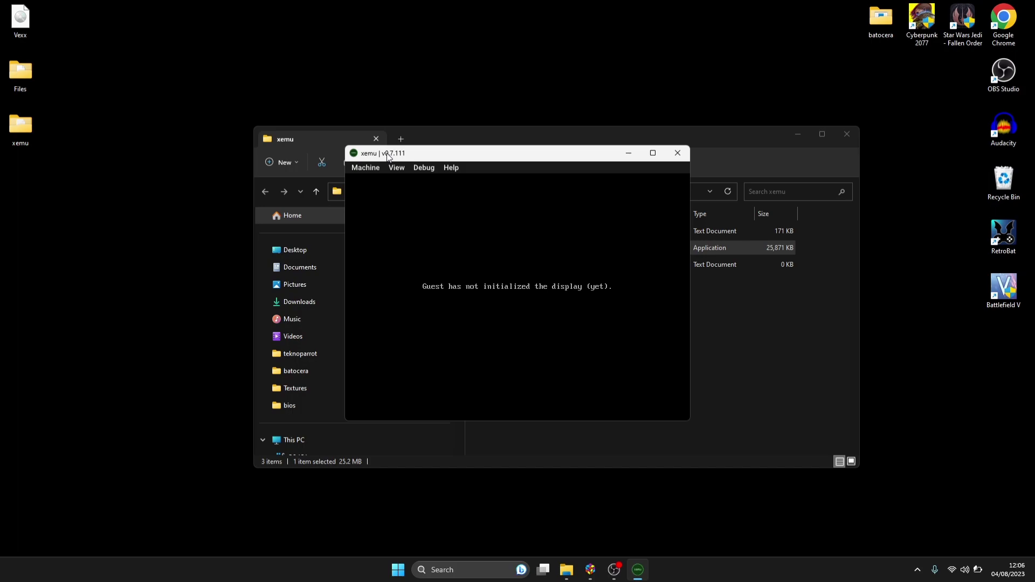
# In xemu's system settings, set the MCPX Boot ROM to mcpx_1.0.bin from the desktop Files folder.
pyautogui.click(369, 169)
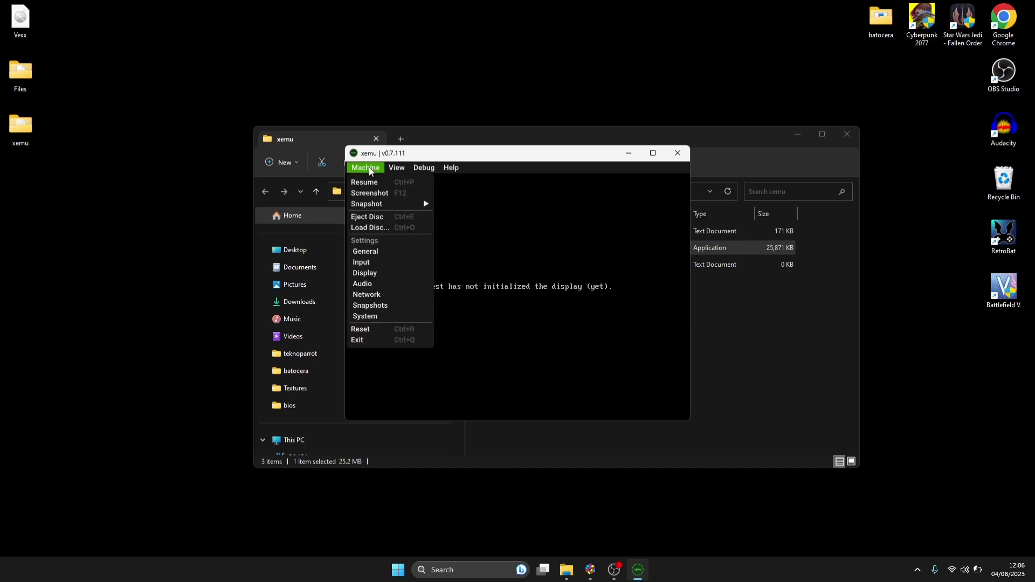
pyautogui.click(376, 316)
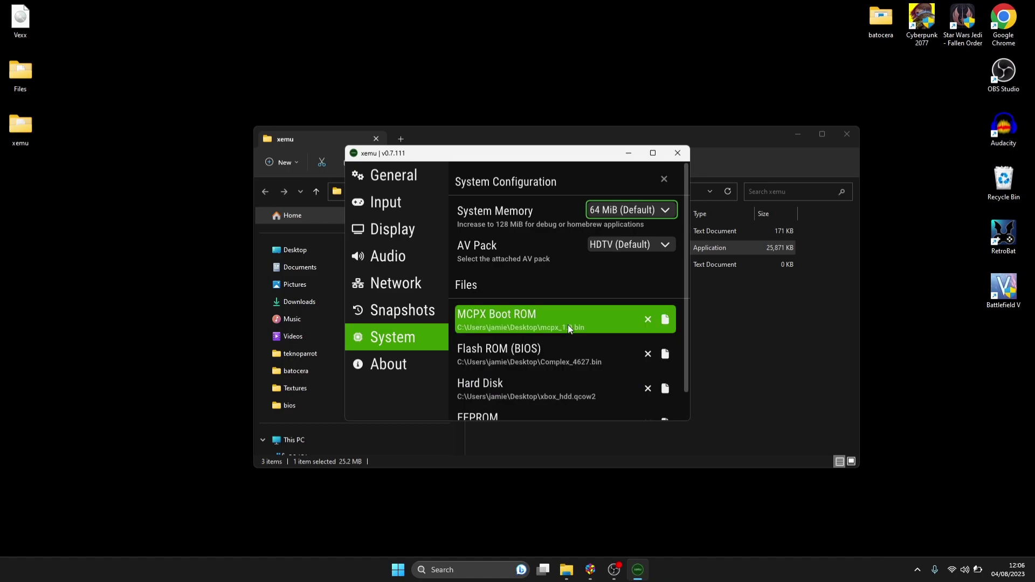
pyautogui.click(667, 320)
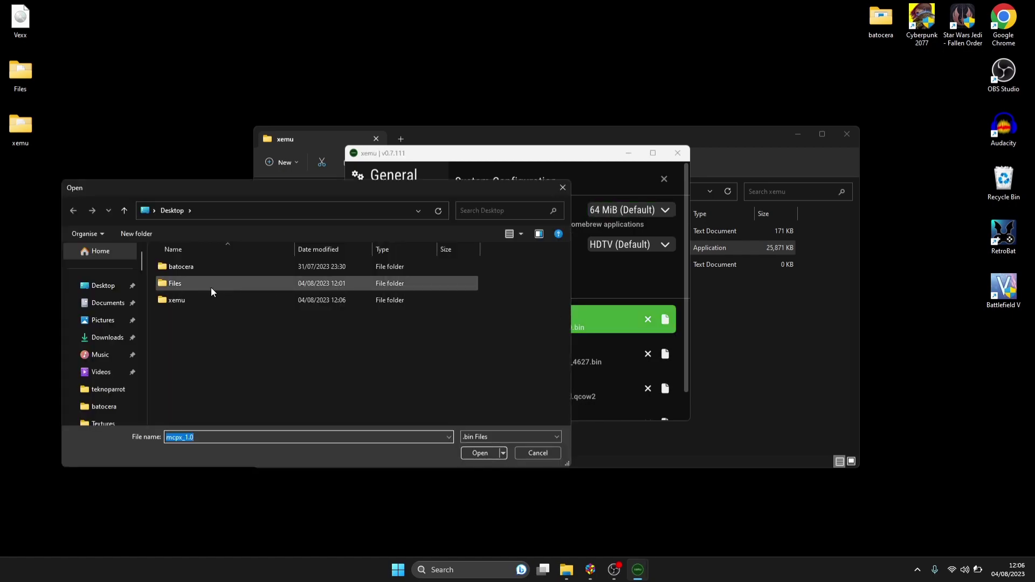
pyautogui.click(100, 290)
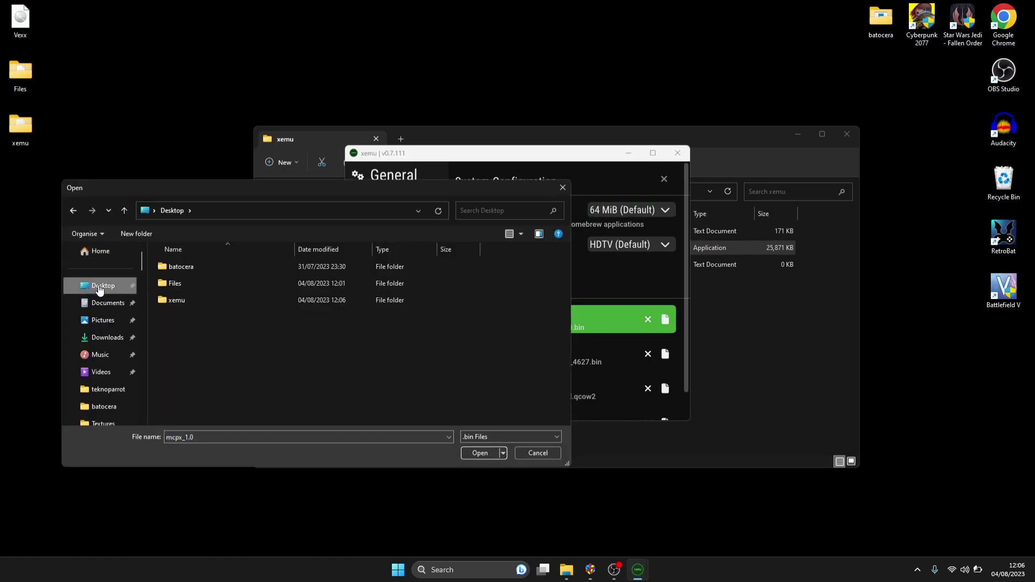
pyautogui.doubleClick(180, 287)
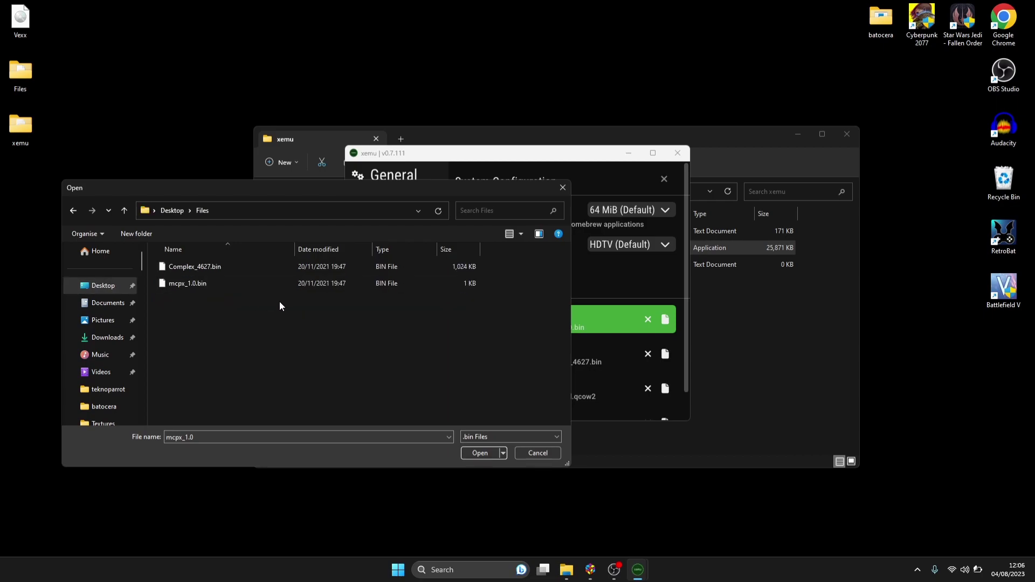
pyautogui.moveTo(286, 200); pyautogui.dragTo(343, 414)
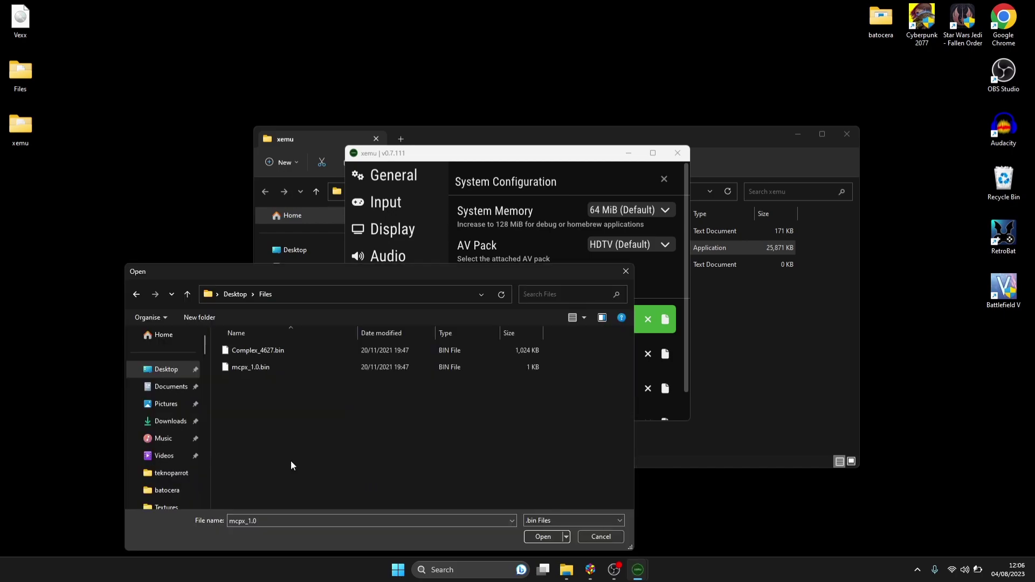
pyautogui.doubleClick(299, 367)
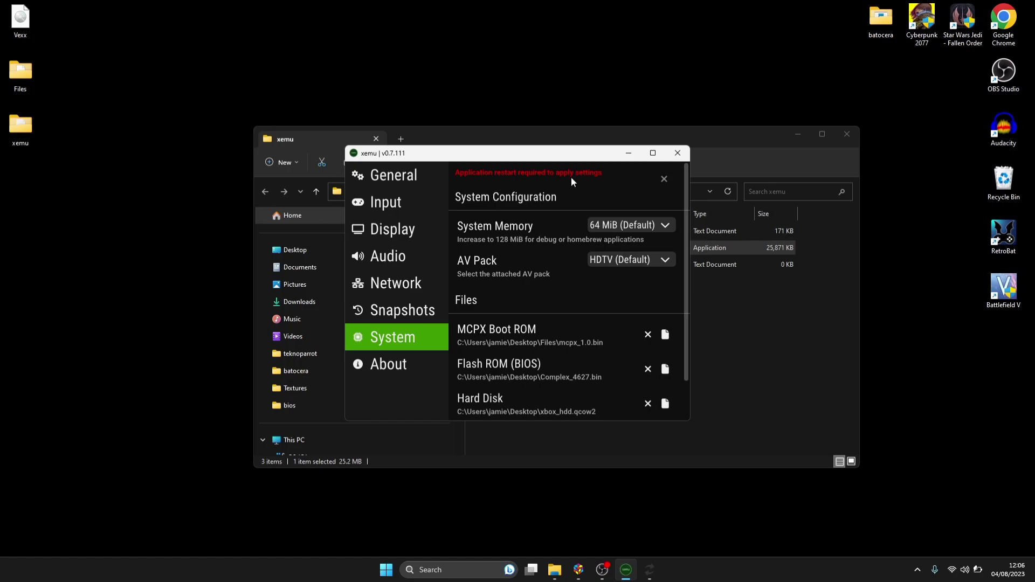
# Set the Flash ROM (BIOS) to Complex_4627.bin from the Files folder.
pyautogui.moveTo(561, 157); pyautogui.dragTo(544, 78)
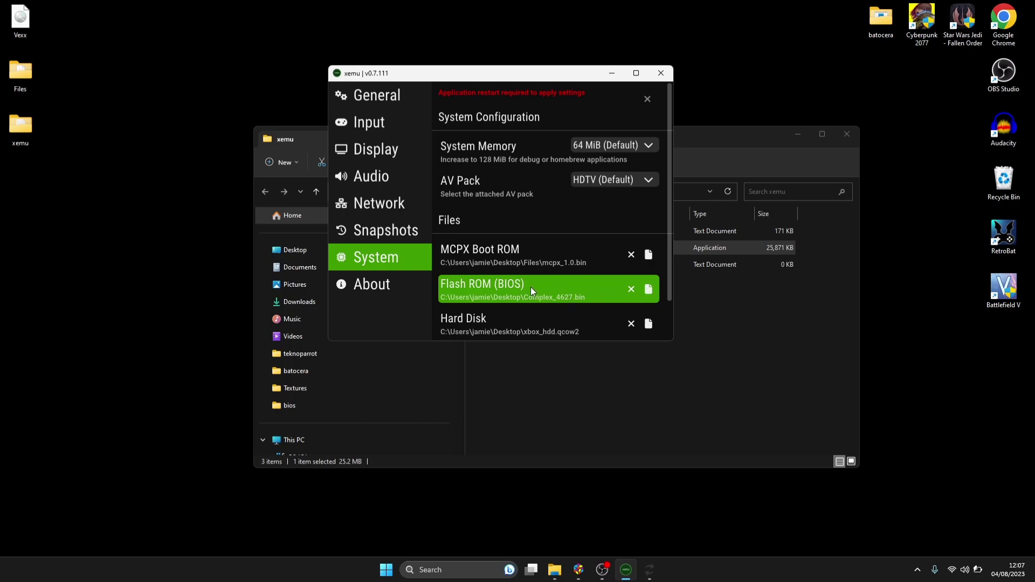
pyautogui.click(650, 289)
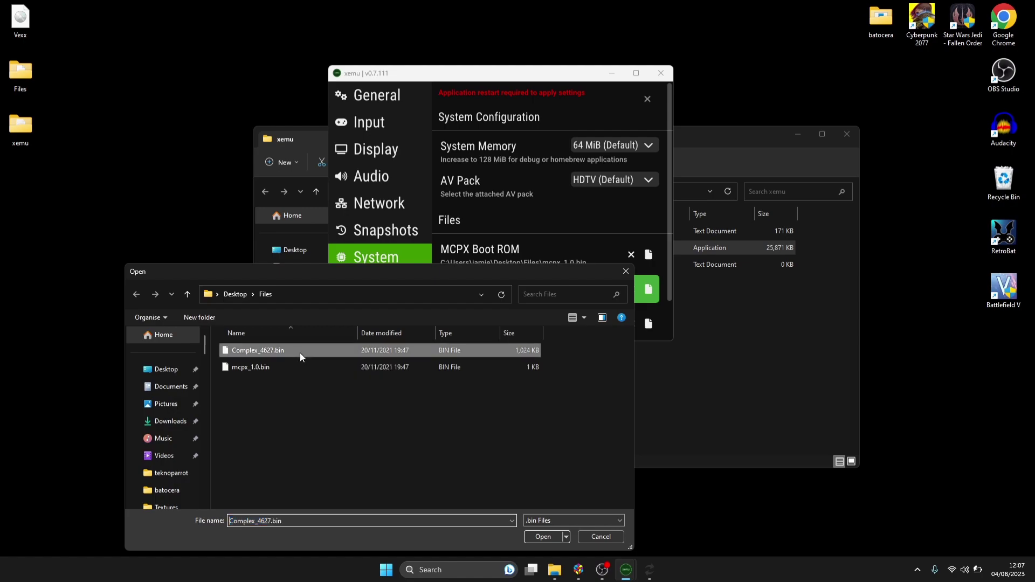
pyautogui.doubleClick(300, 352)
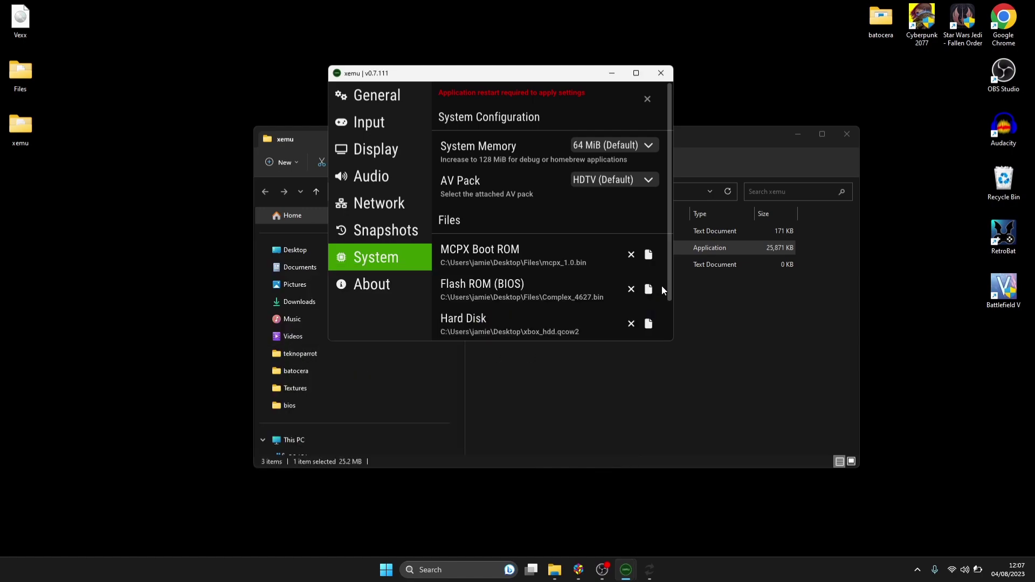
# Set the Hard Disk image to xbox_hdd.qcow2 from the Files folder.
pyautogui.moveTo(670, 283); pyautogui.dragTo(675, 322)
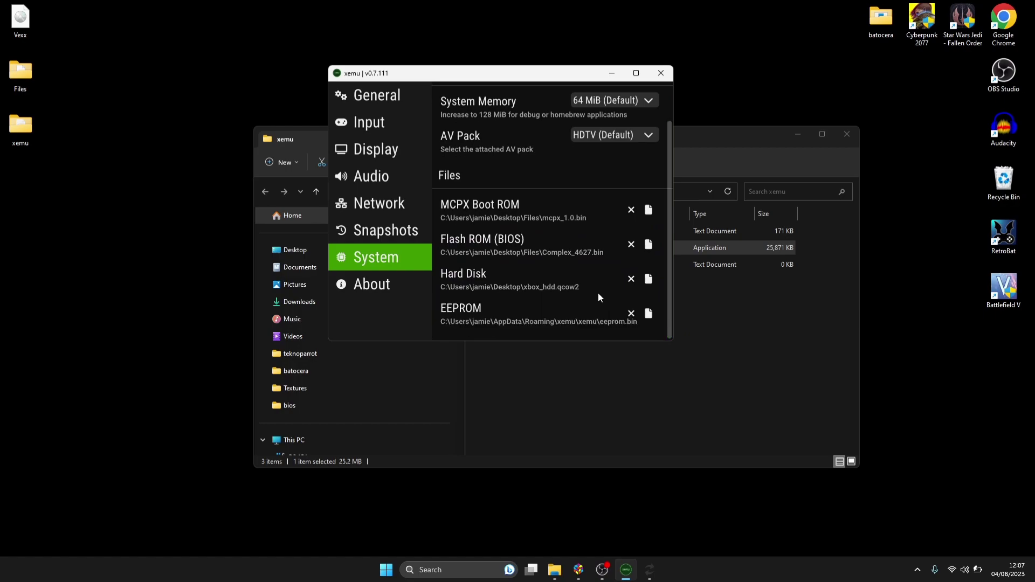
pyautogui.click(648, 278)
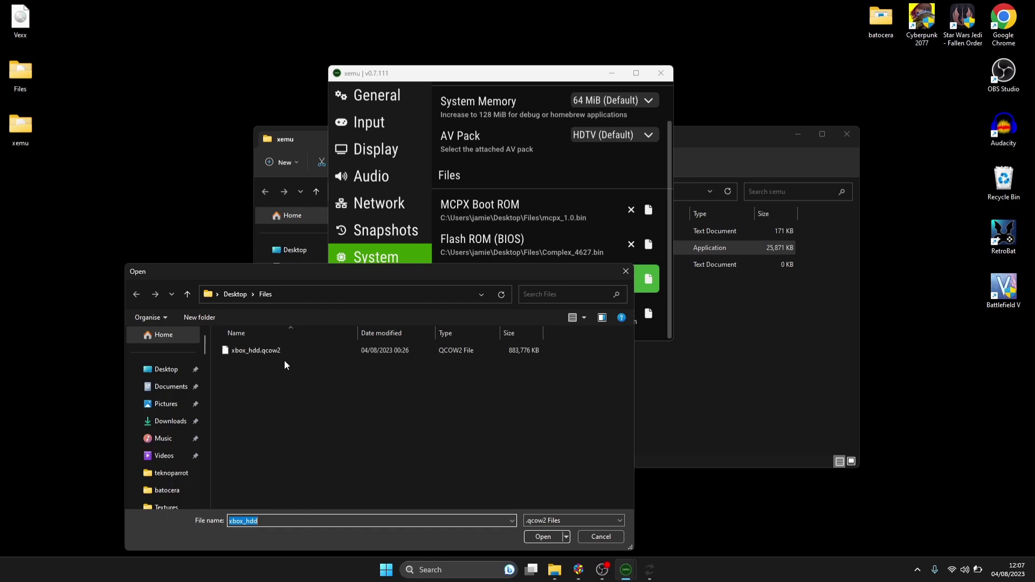
pyautogui.doubleClick(348, 350)
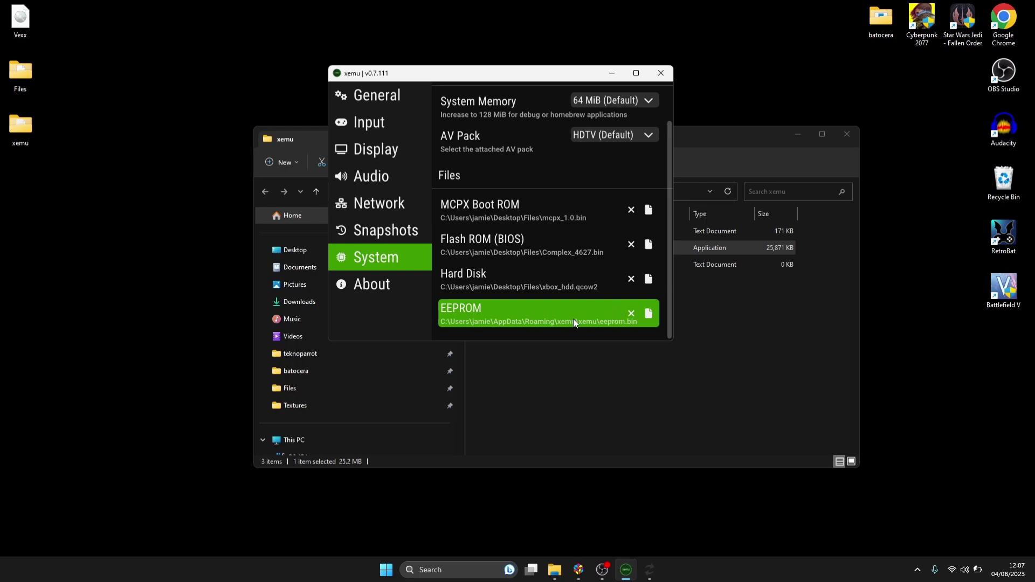
# Close the system settings and exit xemu.
pyautogui.moveTo(669, 270); pyautogui.dragTo(664, 199)
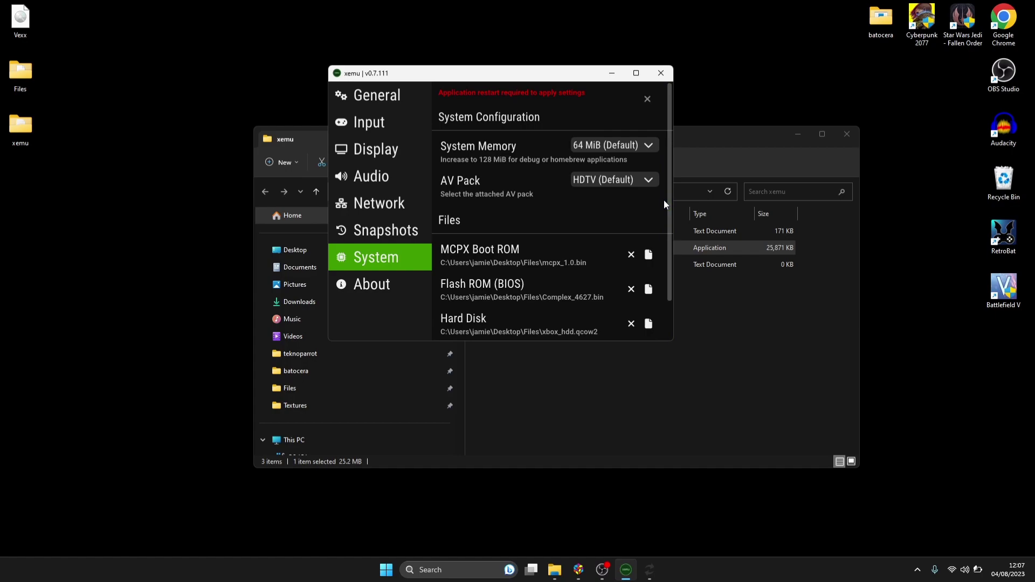
pyautogui.click(647, 100)
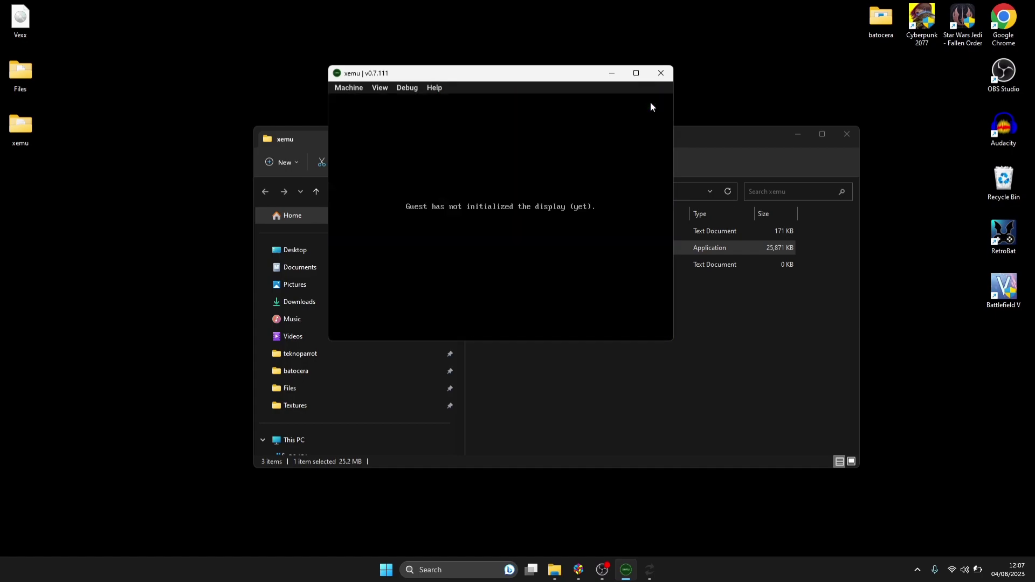
pyautogui.click(360, 87)
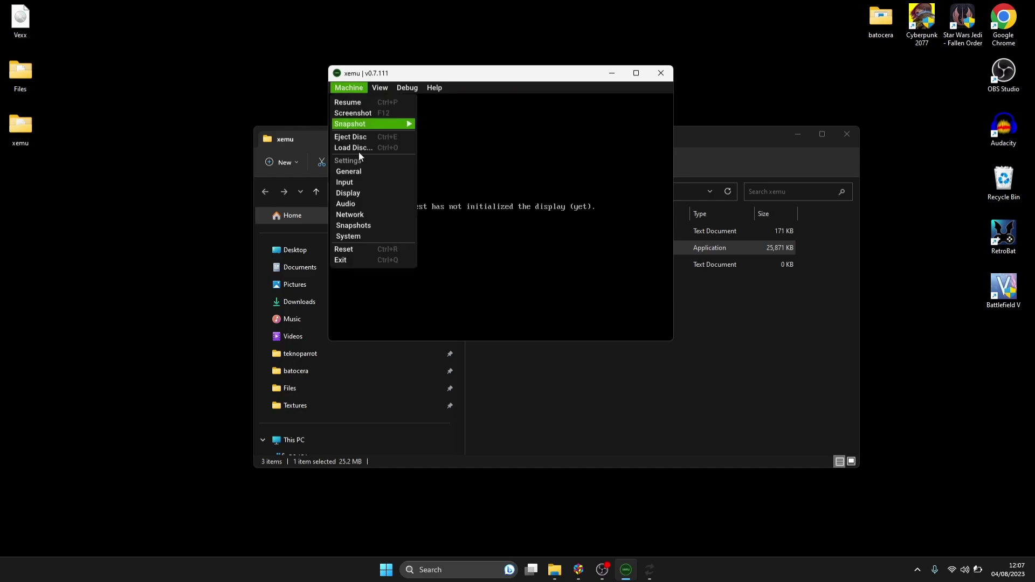
pyautogui.click(350, 260)
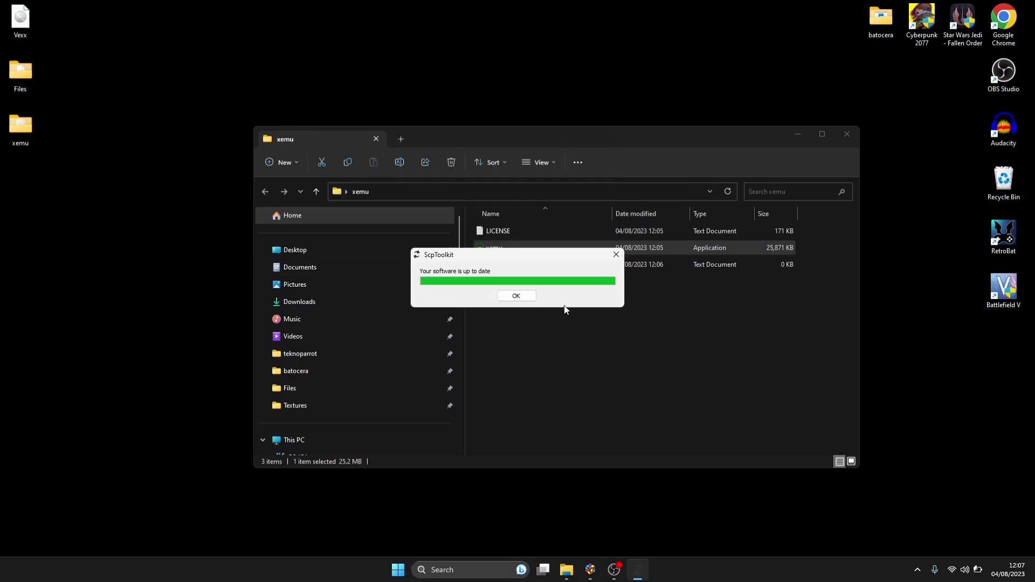
# Dismiss the ScpToolkit update notice and relaunch xemu from its folder.
pyautogui.click(516, 295)
pyautogui.doubleClick(510, 250)
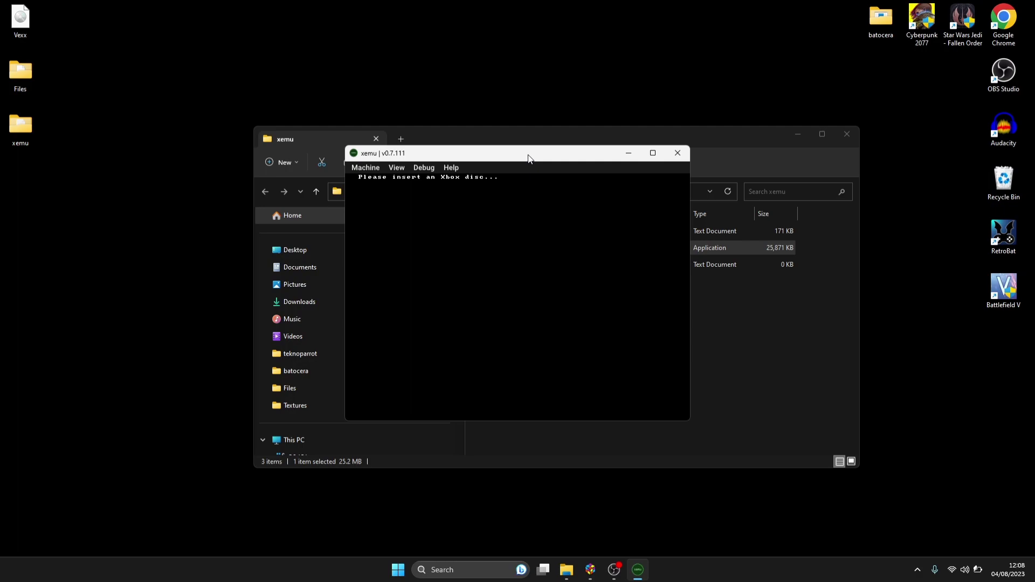
pyautogui.click(20, 21)
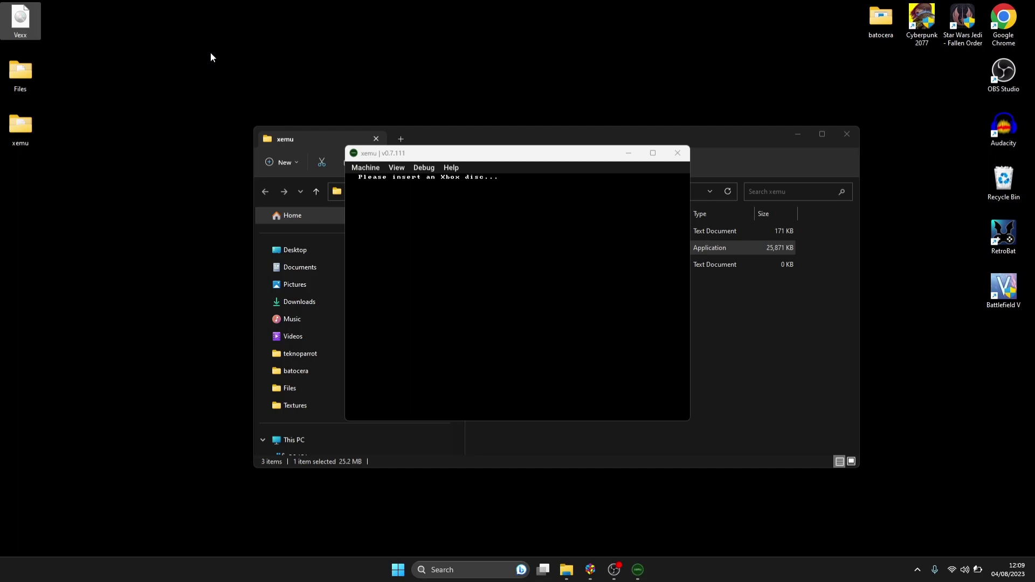
pyautogui.click(396, 155)
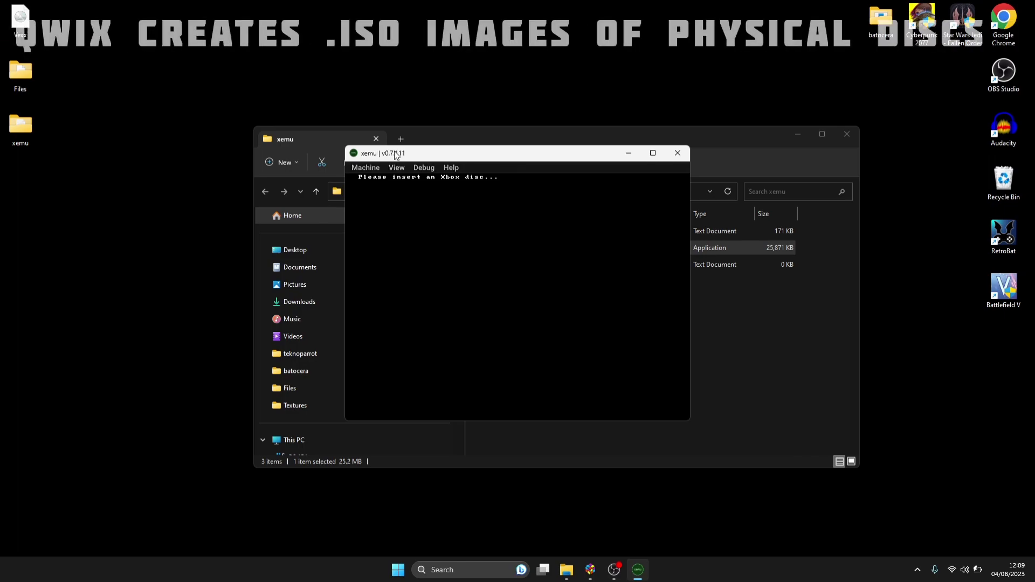
pyautogui.click(23, 22)
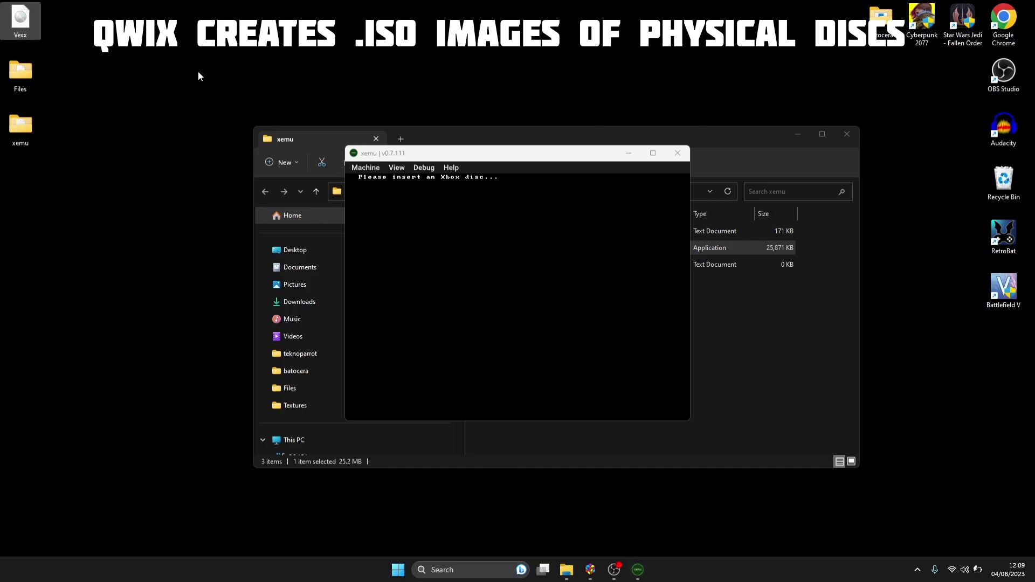
pyautogui.click(502, 157)
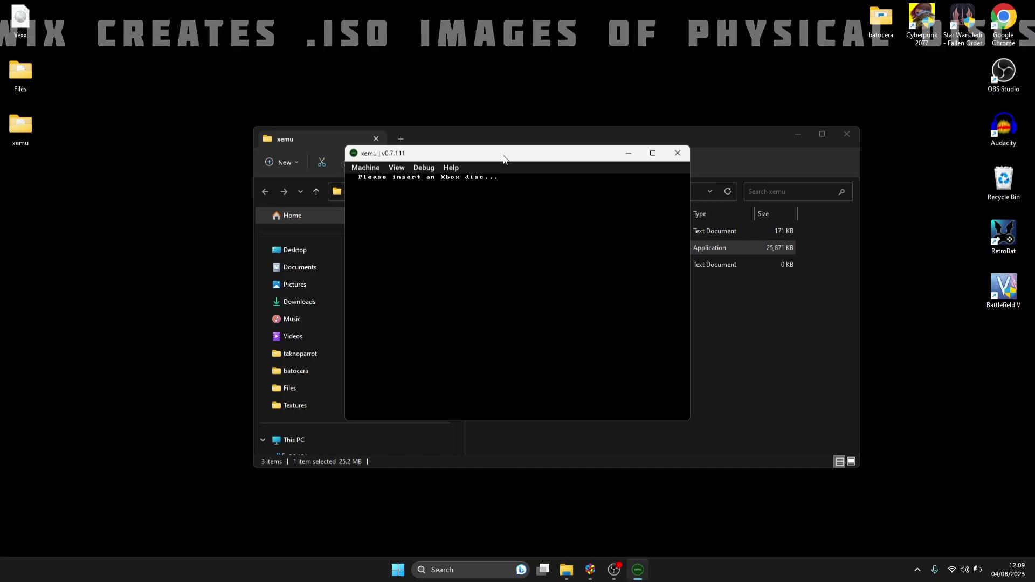
# Load the Vexx disc image from the desktop into xemu and reset the machine to boot the game.
pyautogui.click(375, 170)
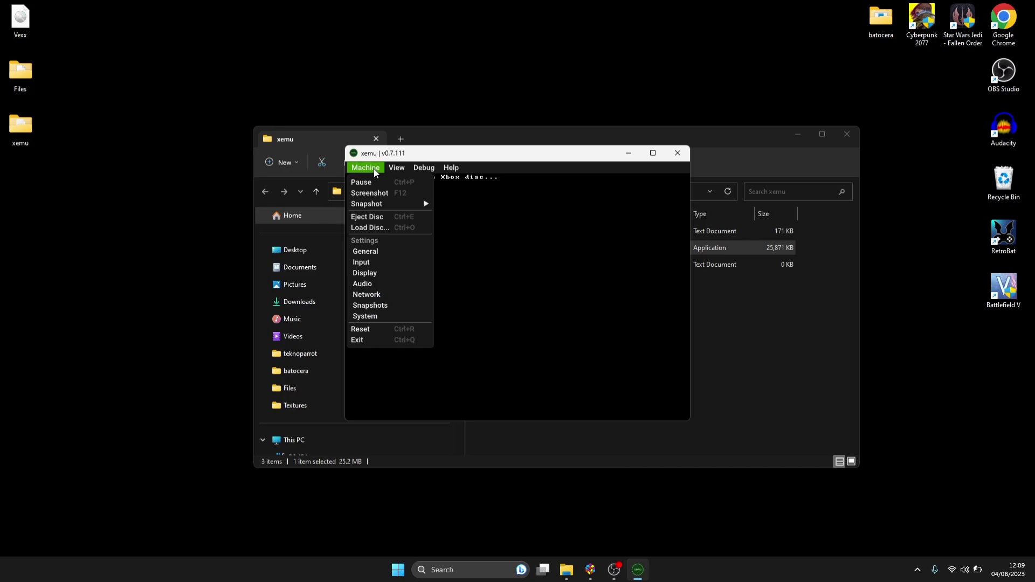
pyautogui.click(385, 231)
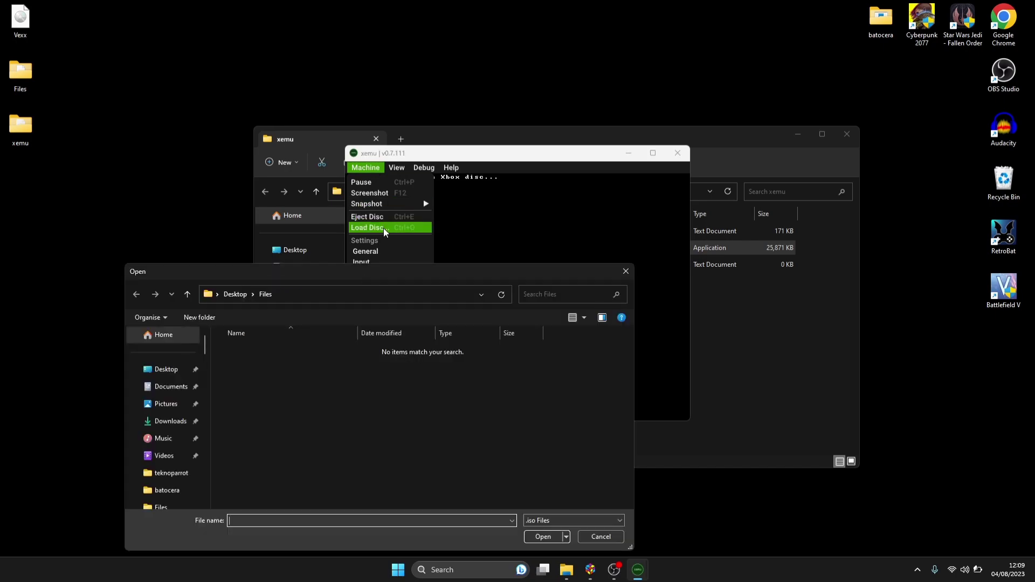
pyautogui.click(165, 372)
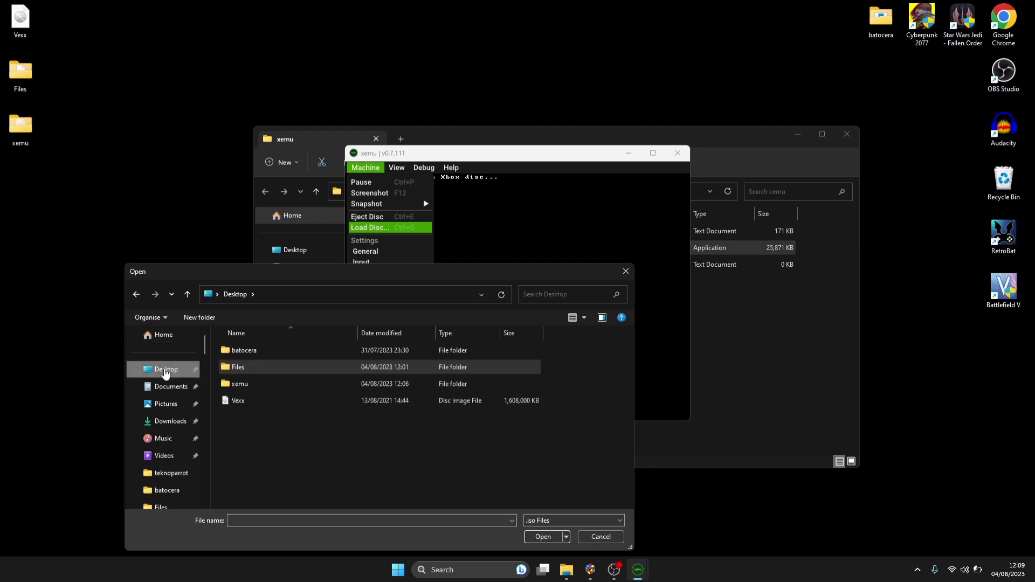
pyautogui.click(265, 403)
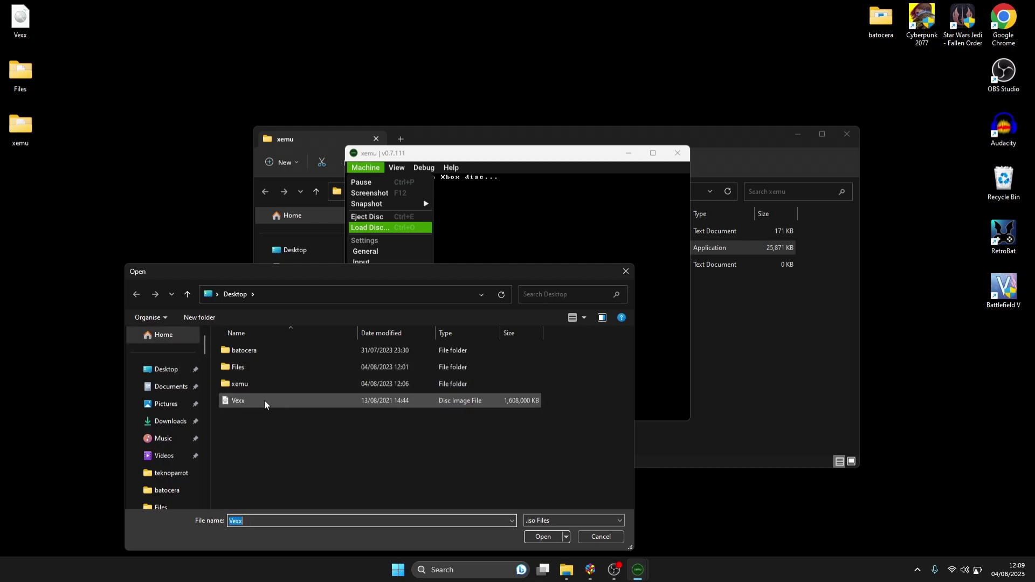
pyautogui.doubleClick(264, 404)
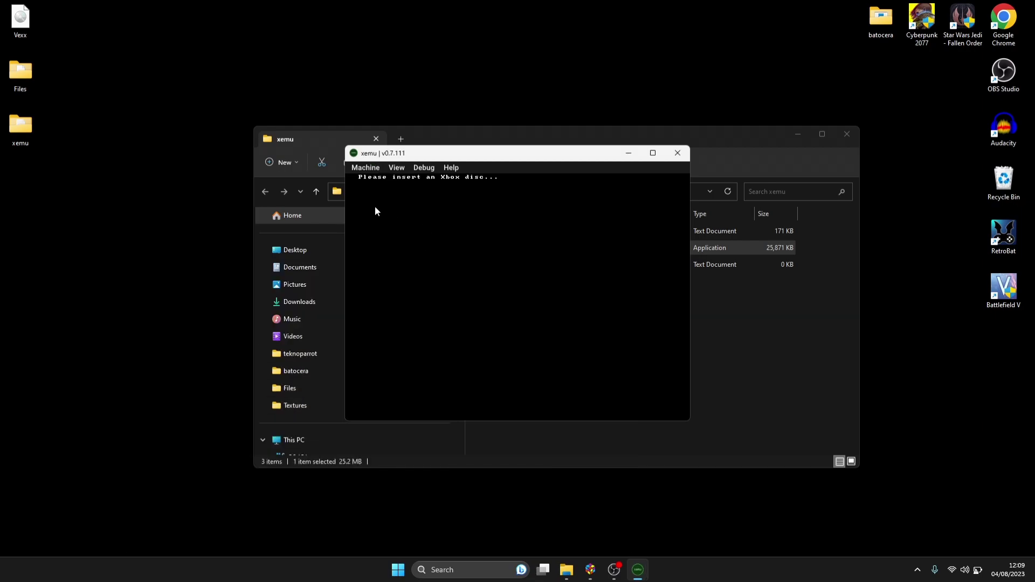
pyautogui.click(375, 170)
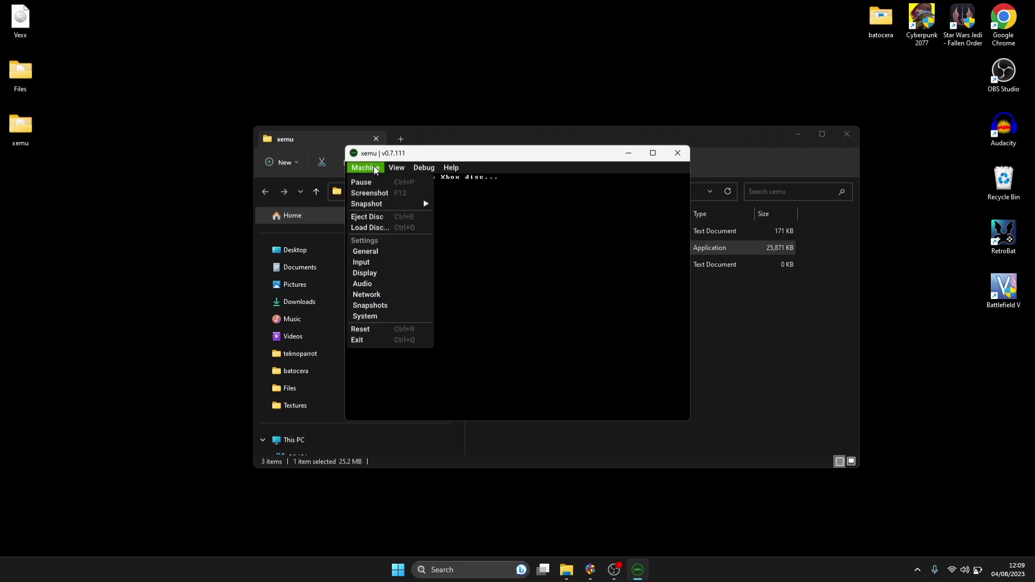
pyautogui.click(384, 328)
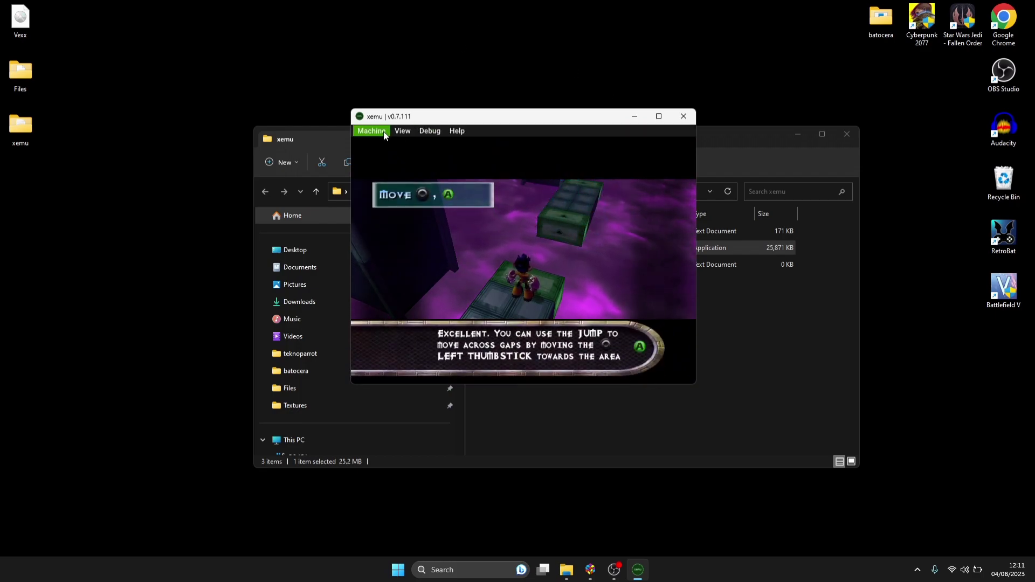
# Close xemu with the running game and launch xemu again from its folder.
pyautogui.click(677, 118)
pyautogui.click(569, 351)
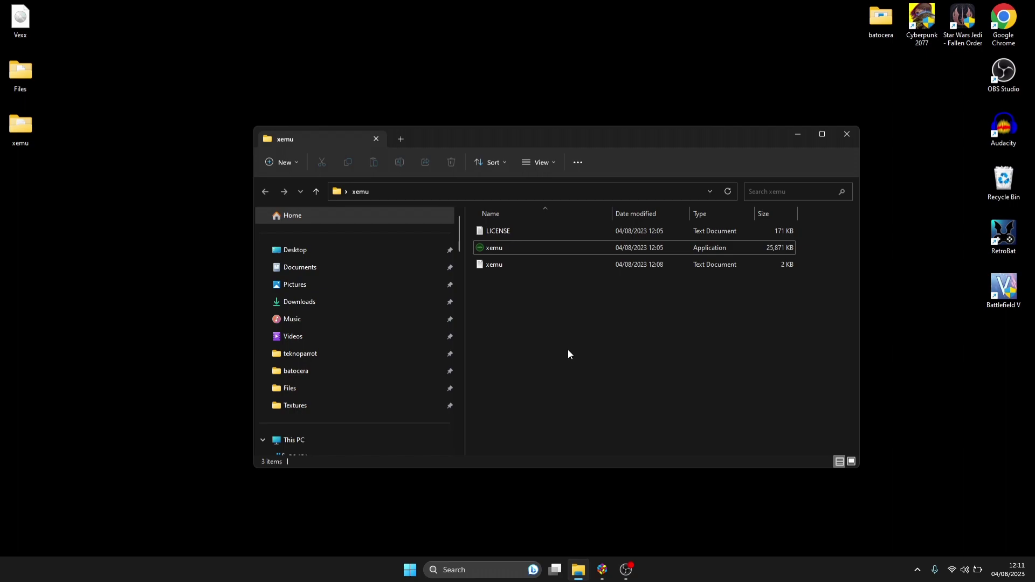
pyautogui.doubleClick(493, 247)
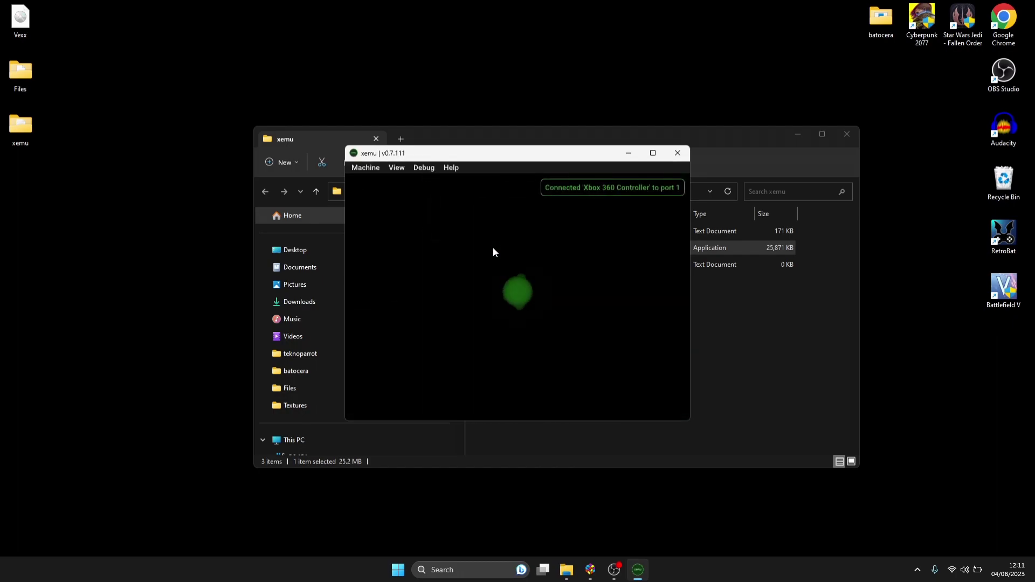
# In xemu's display settings, set the internal resolution scale to 3x and enable fullscreen on startup.
pyautogui.click(367, 168)
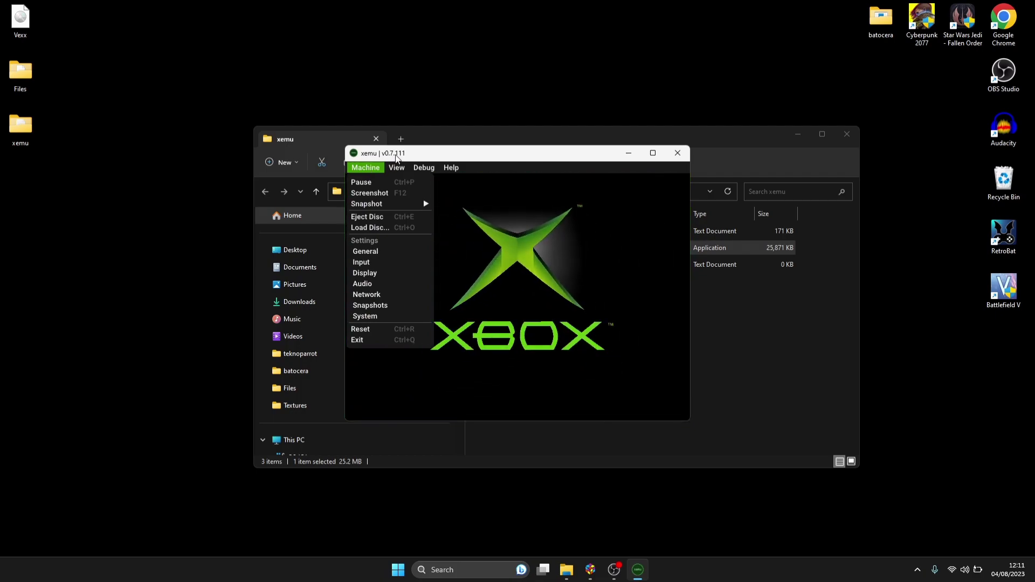
pyautogui.click(390, 272)
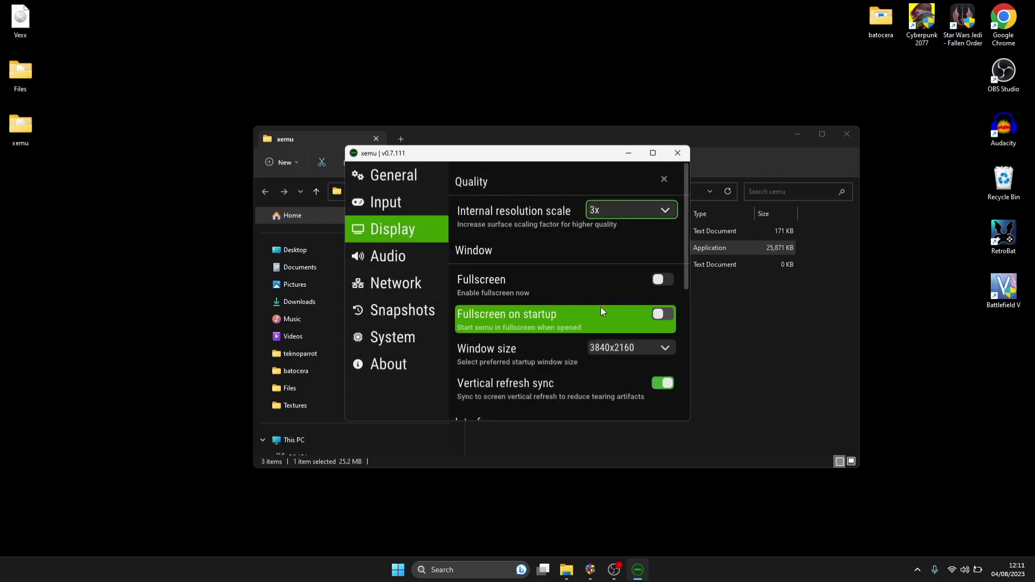
pyautogui.click(667, 319)
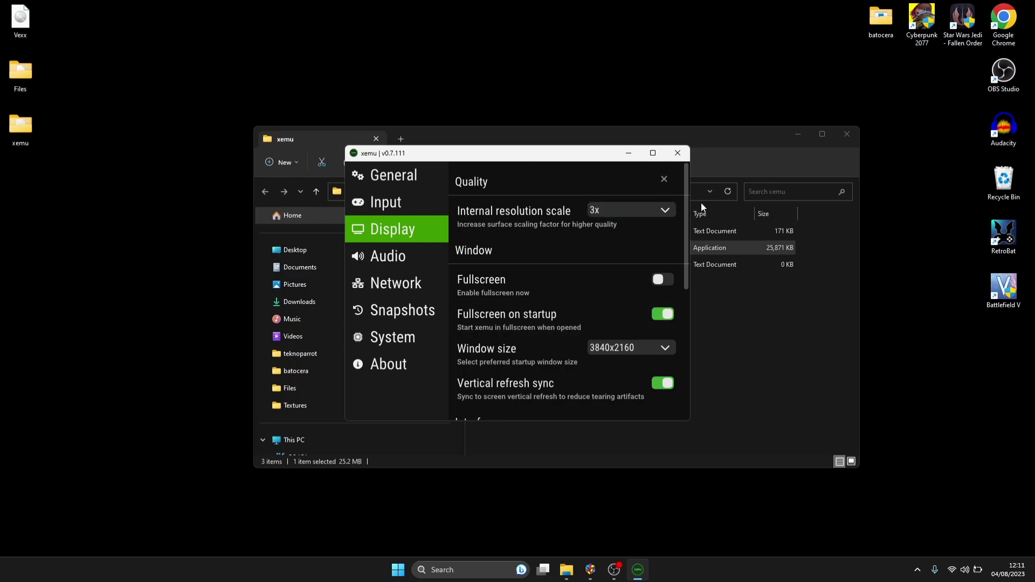
# Exit xemu and close the xemu folder window.
pyautogui.click(678, 154)
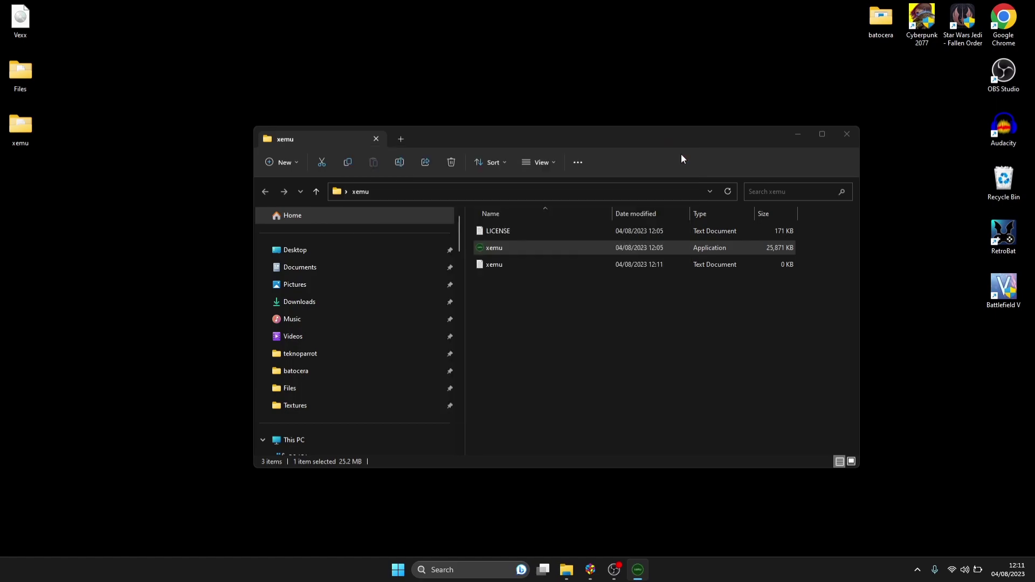
pyautogui.click(625, 371)
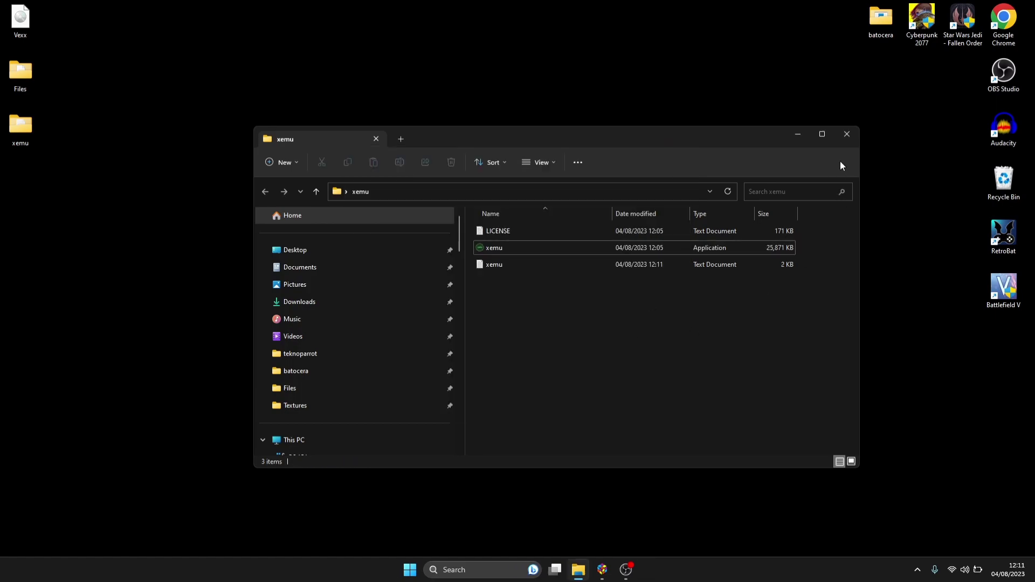
pyautogui.click(843, 136)
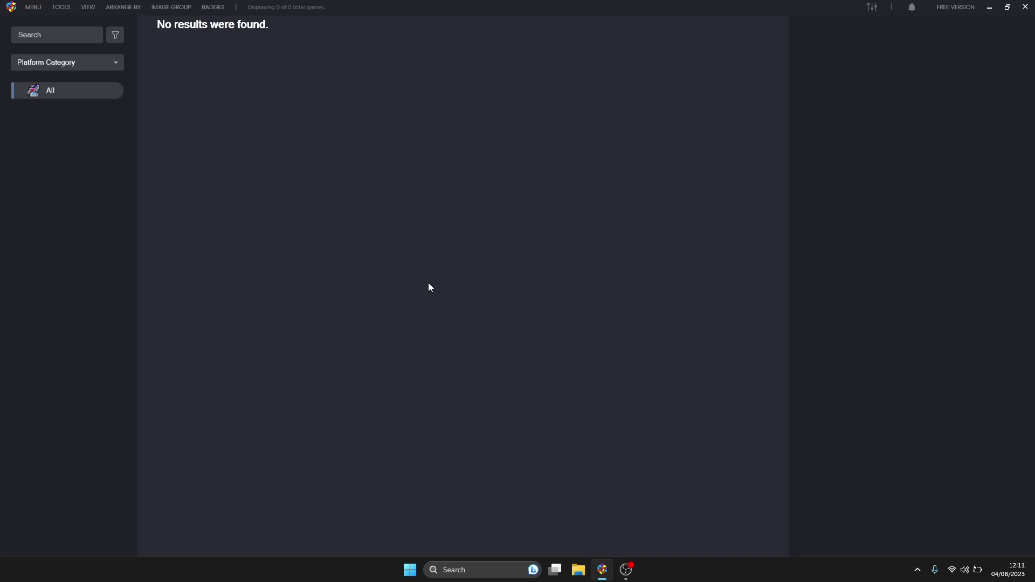
# Switch to LaunchBox and add a new emulator entry named Xemu.
pyautogui.click(70, 6)
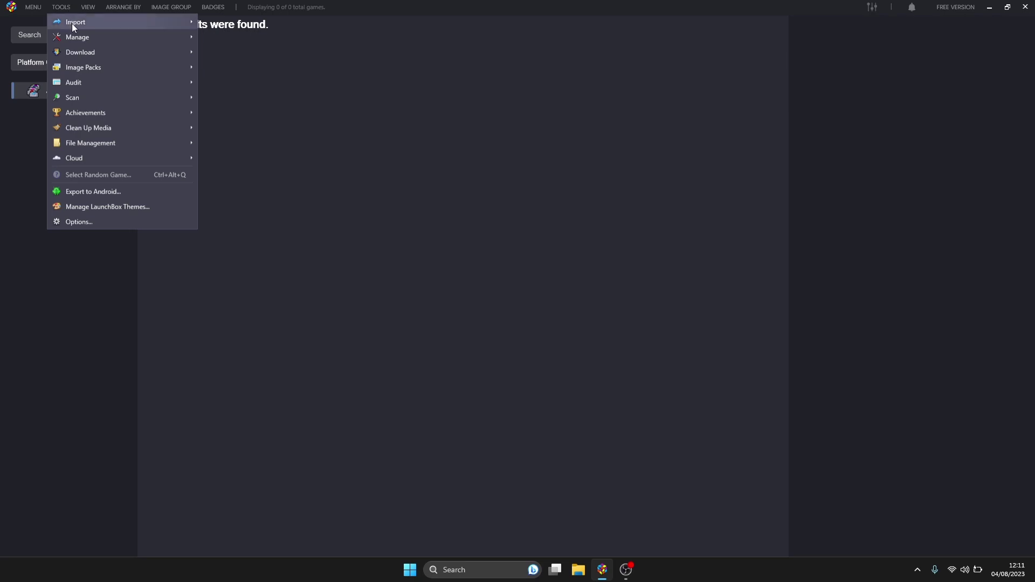
pyautogui.moveTo(77, 37)
pyautogui.click(222, 40)
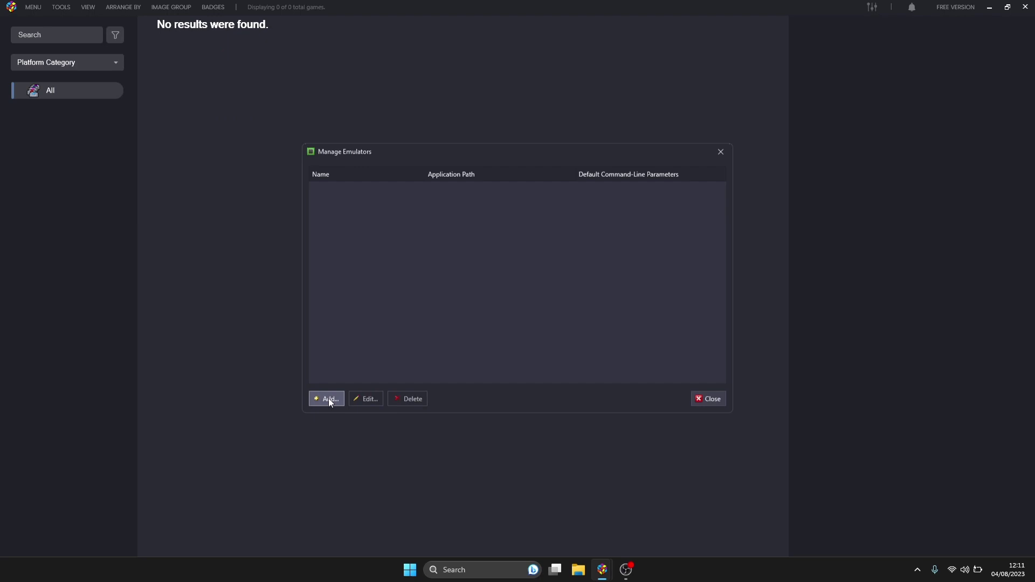
pyautogui.click(329, 398)
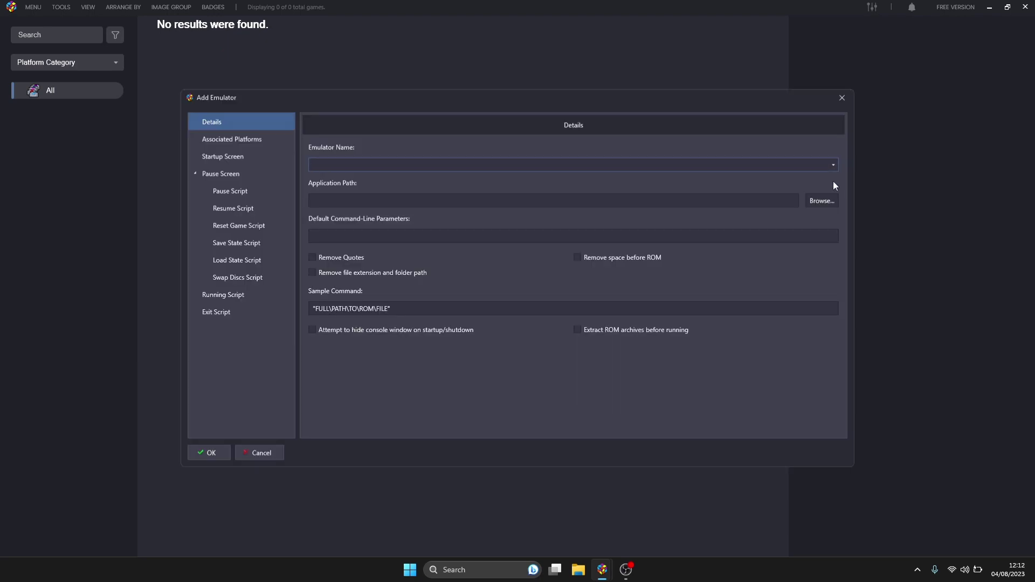
pyautogui.write('Xemu')
# Set the emulator's application path to xemu.exe in the desktop xemu folder.
pyautogui.click(823, 201)
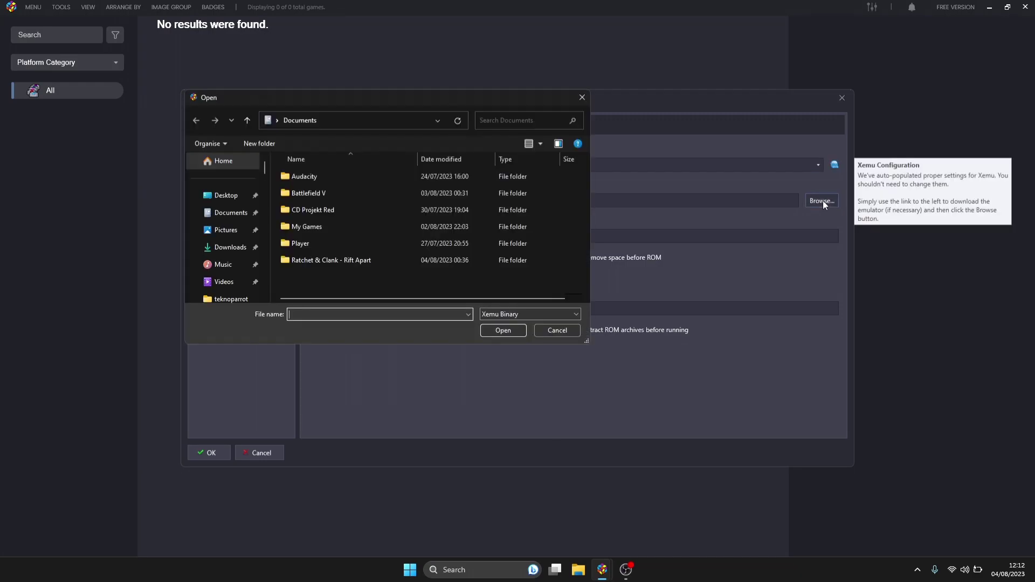
pyautogui.click(210, 200)
pyautogui.doubleClick(305, 210)
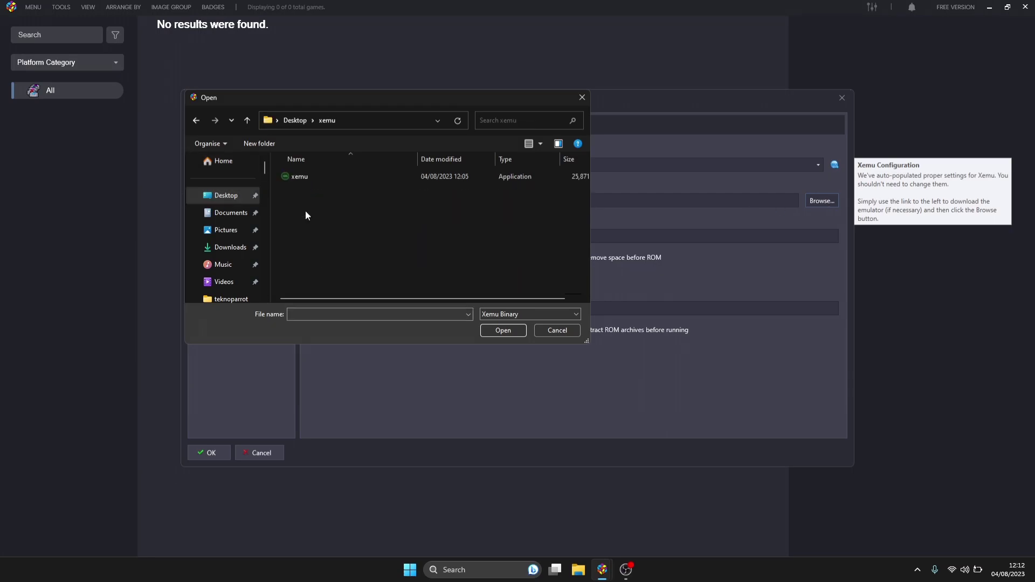
pyautogui.doubleClick(311, 179)
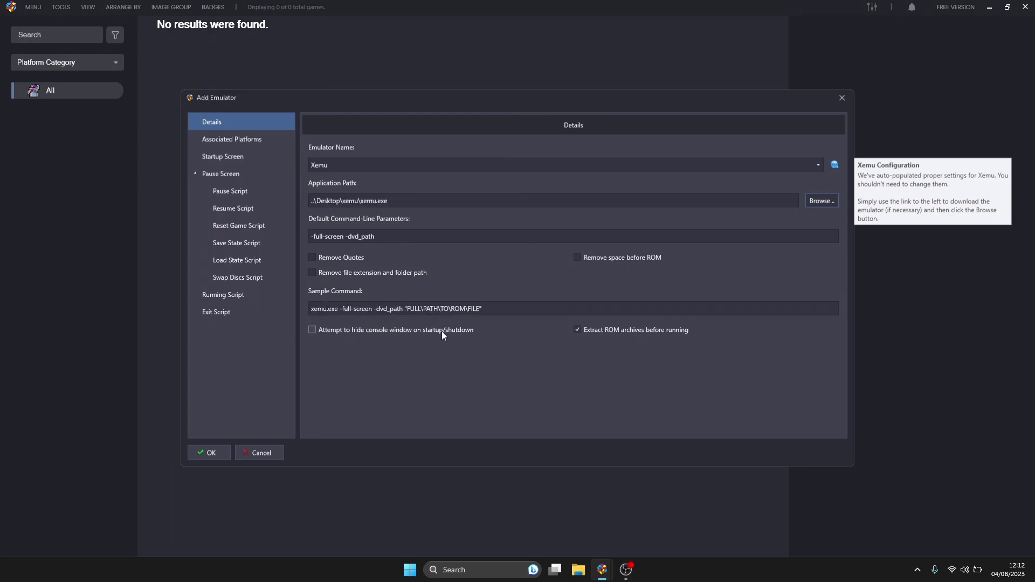
# Turn off extracting ROM archives before running, then save the Xemu entry and close the emulator manager.
pyautogui.click(375, 239)
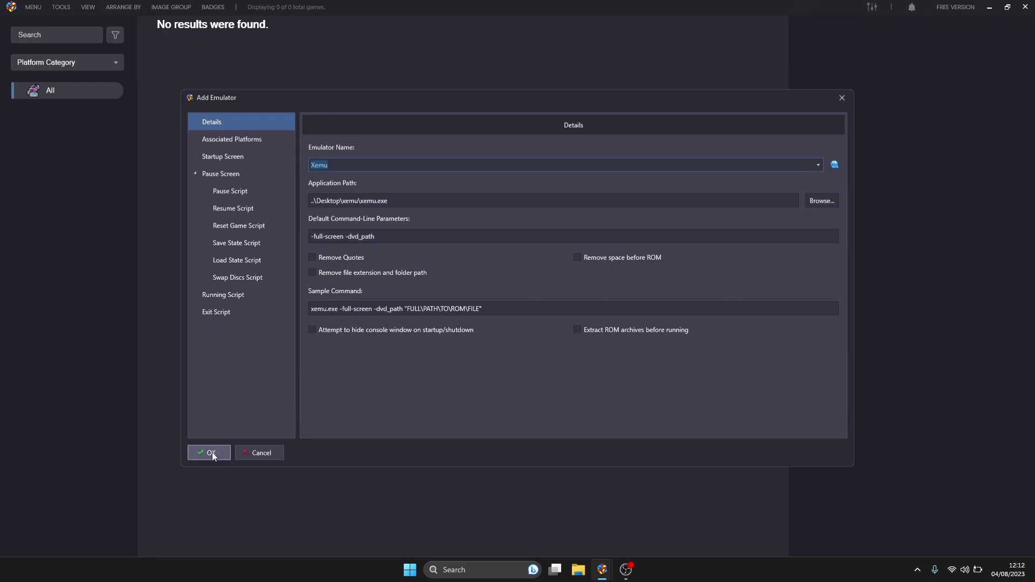
pyautogui.click(211, 453)
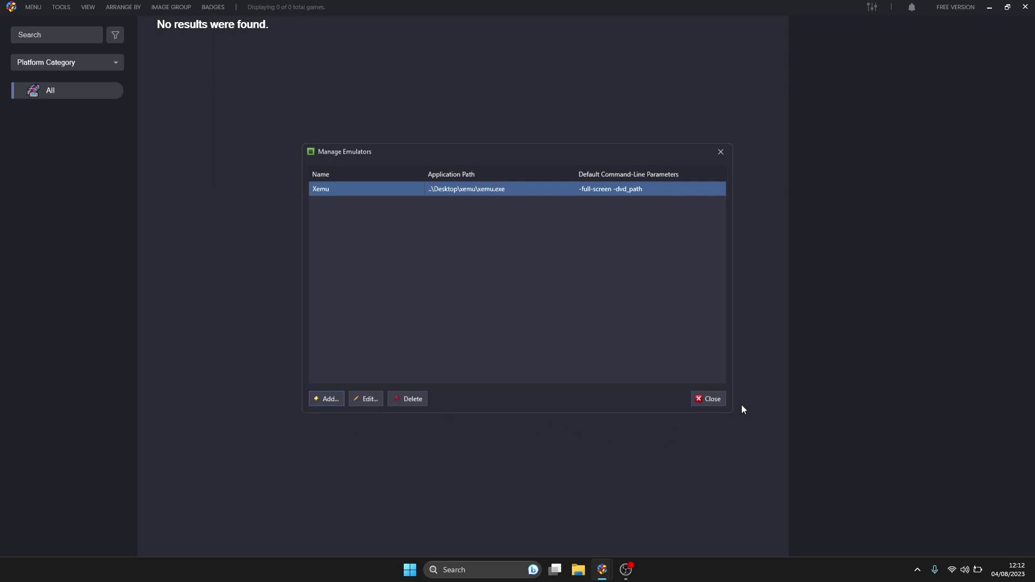
pyautogui.click(717, 402)
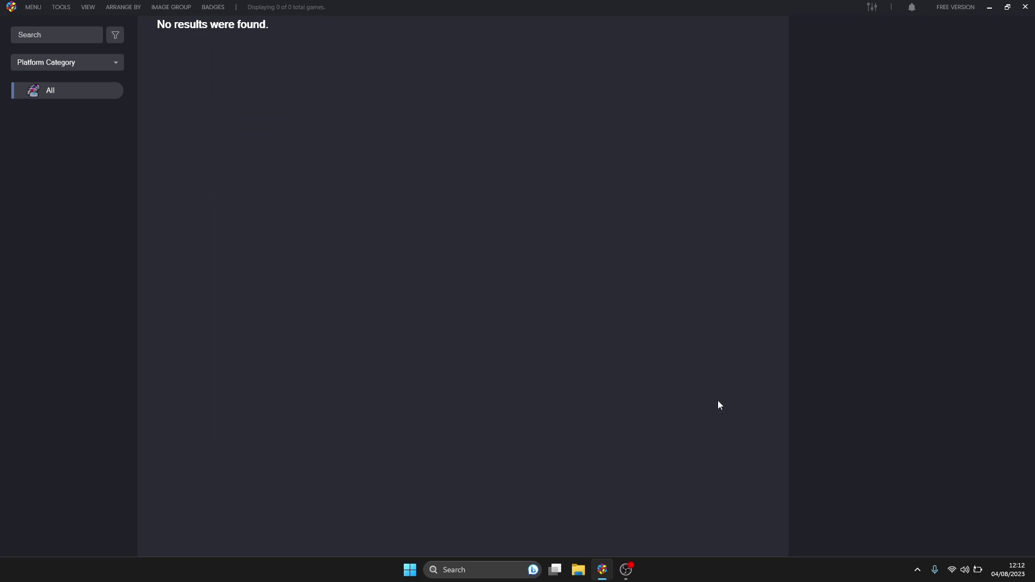
# Start a ROM file import and add Vexx.iso from the desktop as the file to import.
pyautogui.click(66, 8)
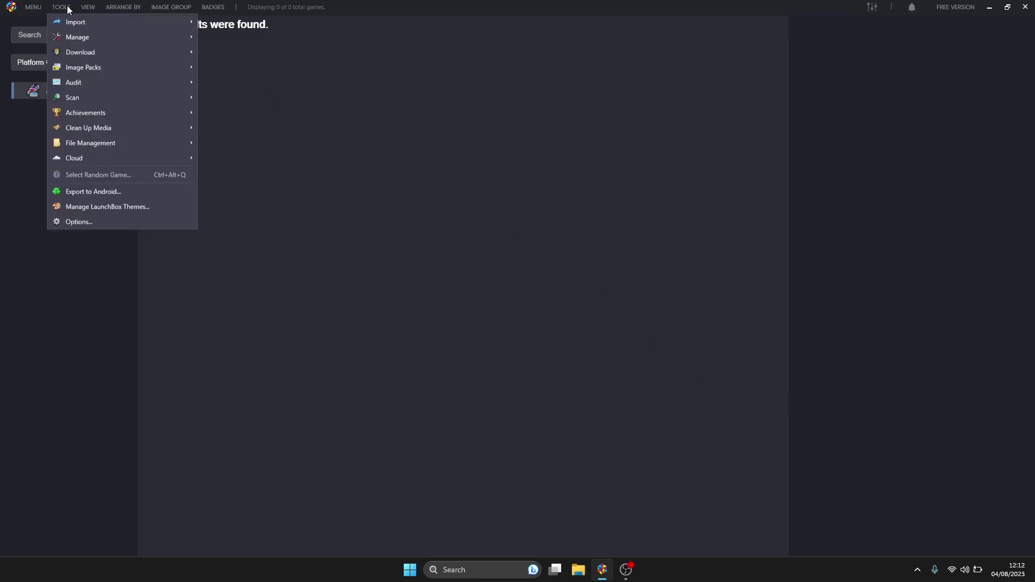
pyautogui.moveTo(69, 28)
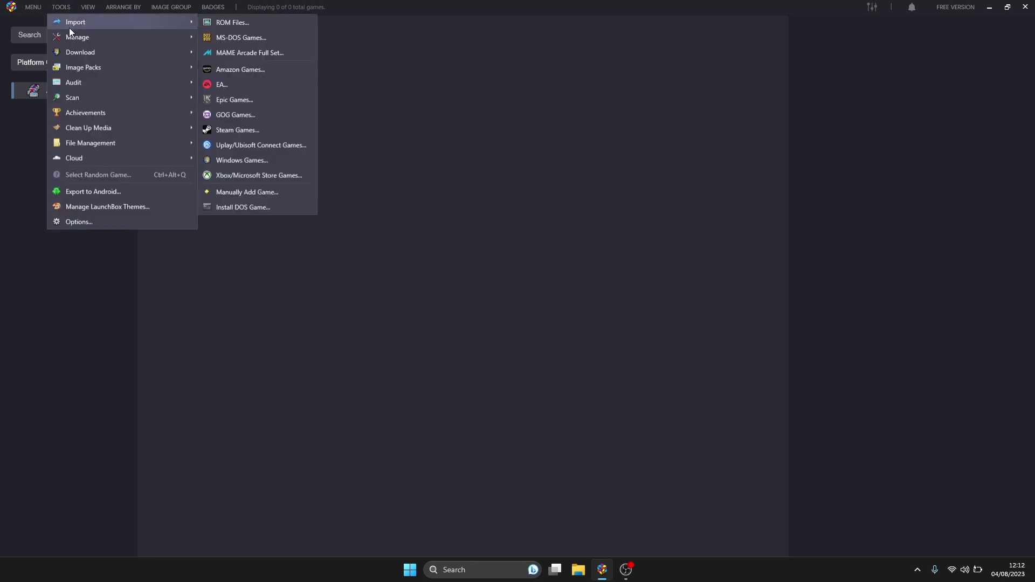
pyautogui.click(274, 22)
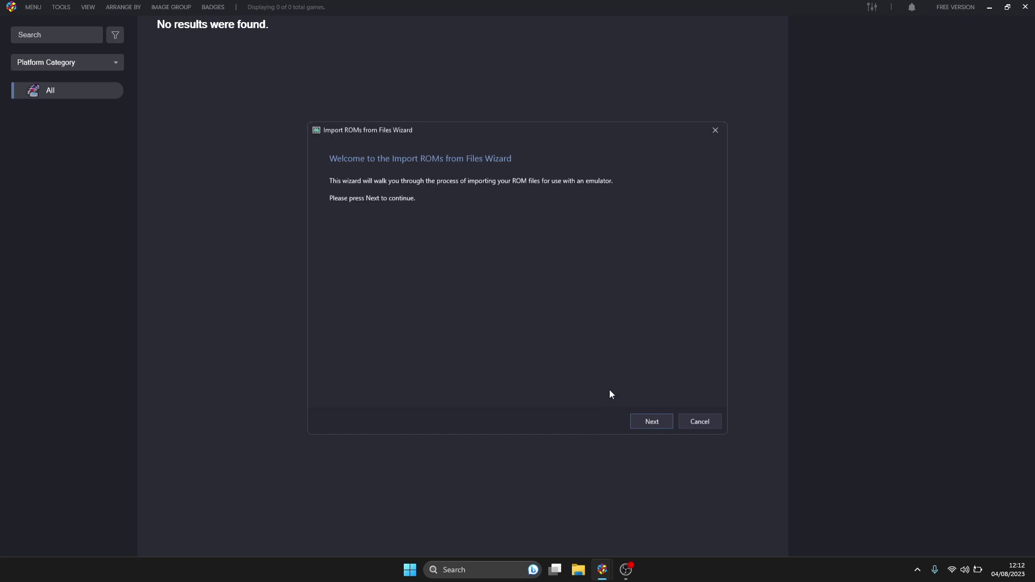
pyautogui.click(644, 422)
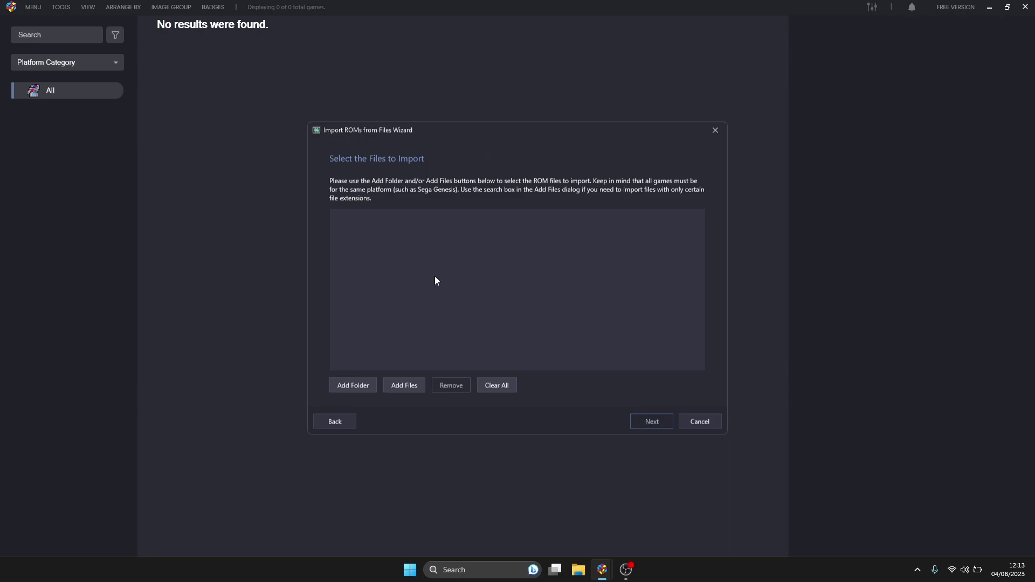
pyautogui.click(413, 386)
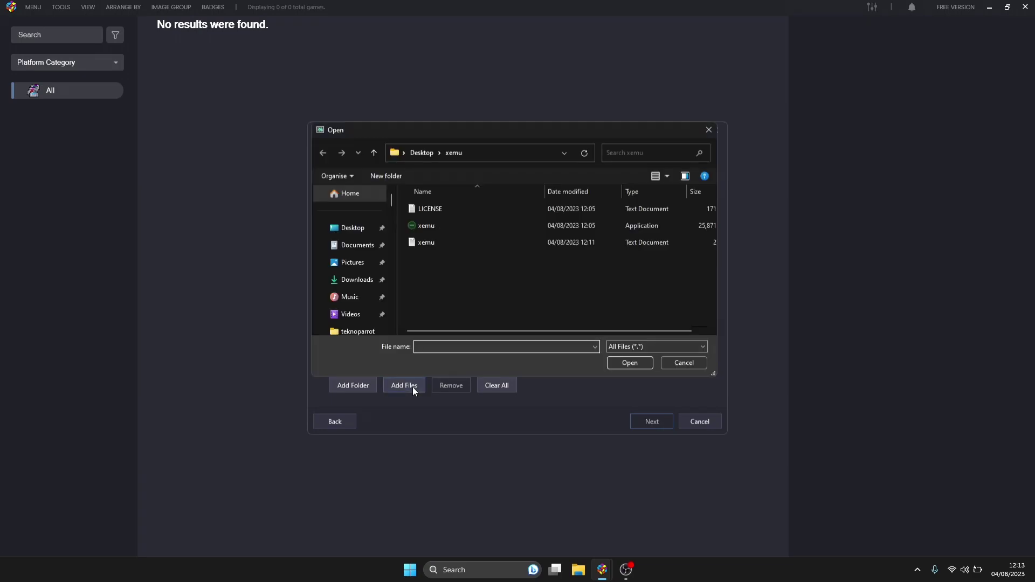
pyautogui.click(356, 230)
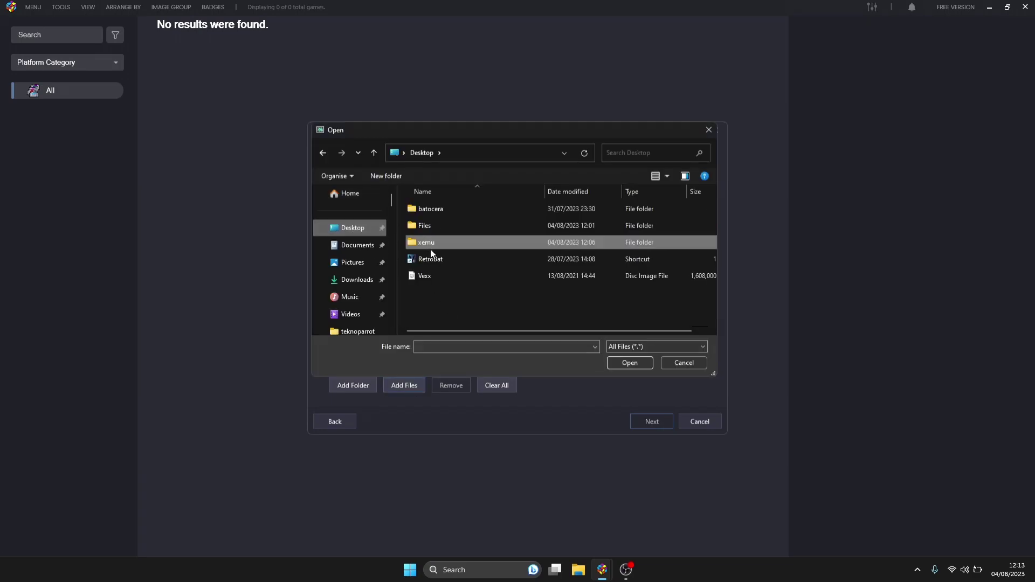
pyautogui.doubleClick(425, 276)
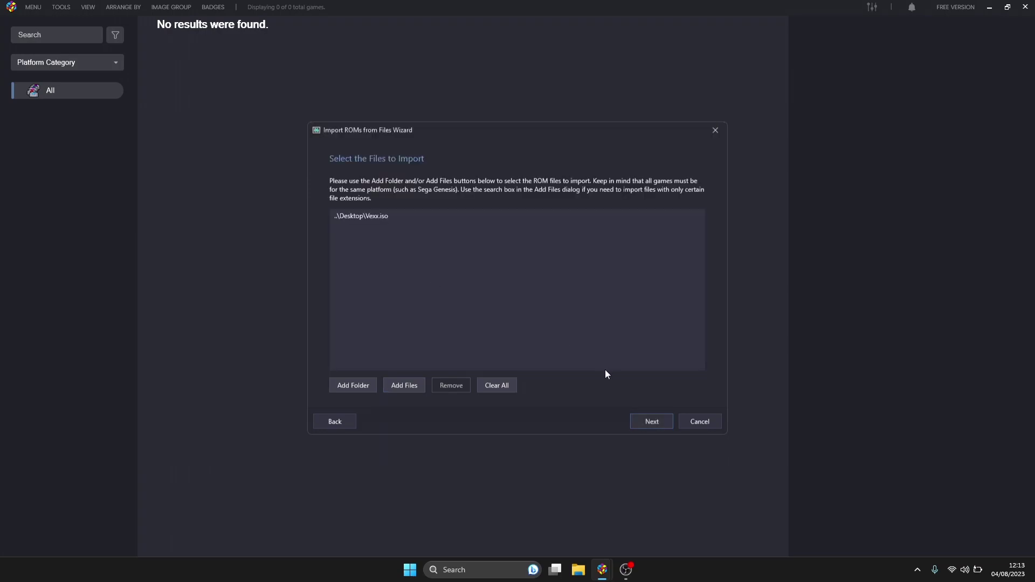
pyautogui.click(649, 425)
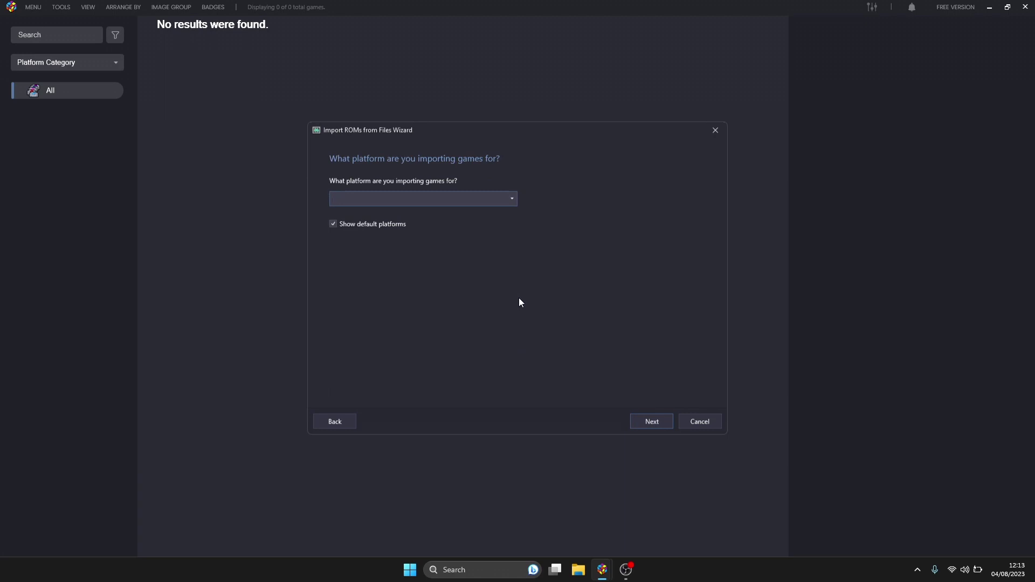
# Assign the imported game to the Microsoft Xbox platform and use Xemu as its emulator.
pyautogui.click(510, 200)
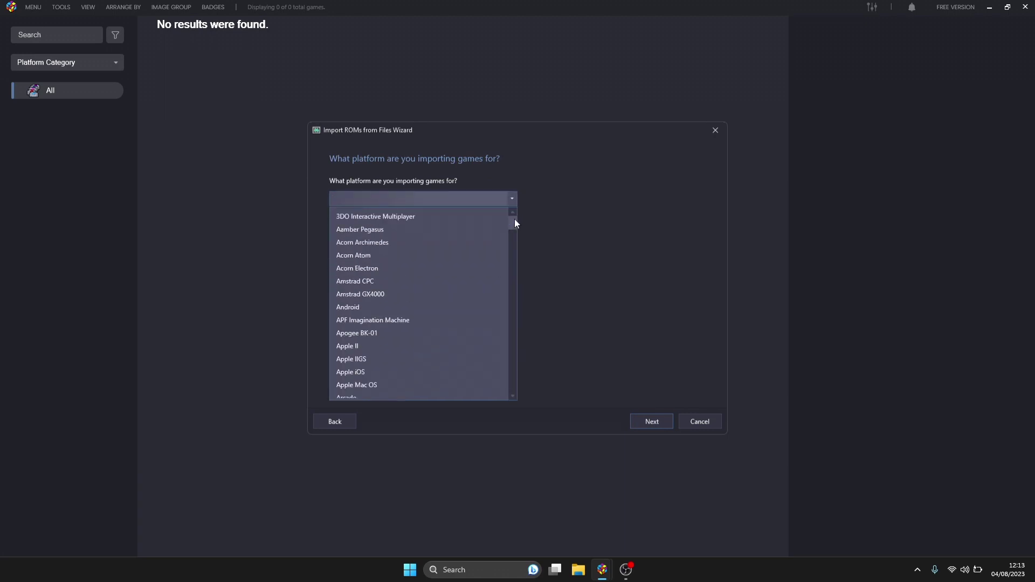
pyautogui.moveTo(514, 226); pyautogui.dragTo(527, 293)
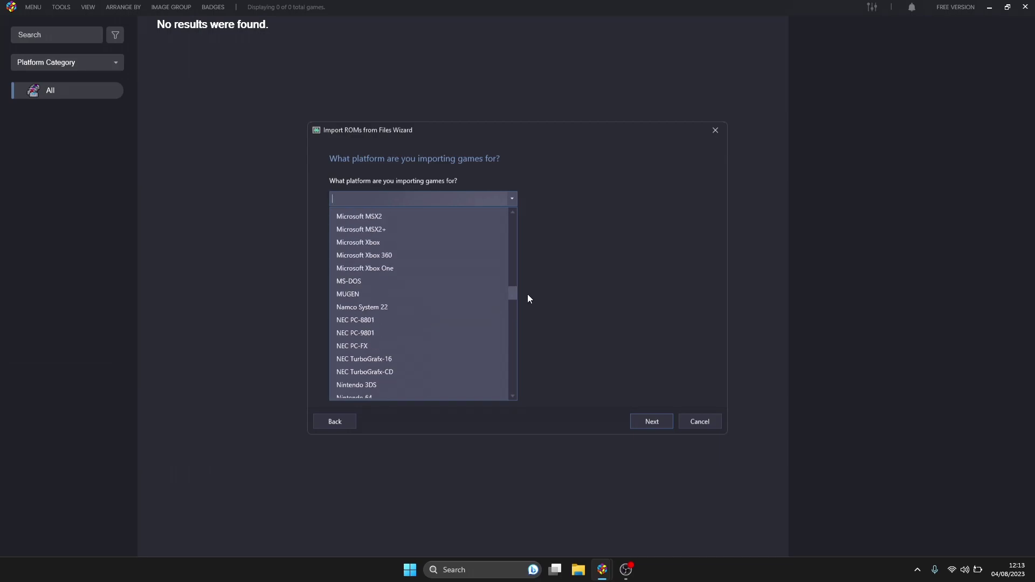
pyautogui.click(413, 239)
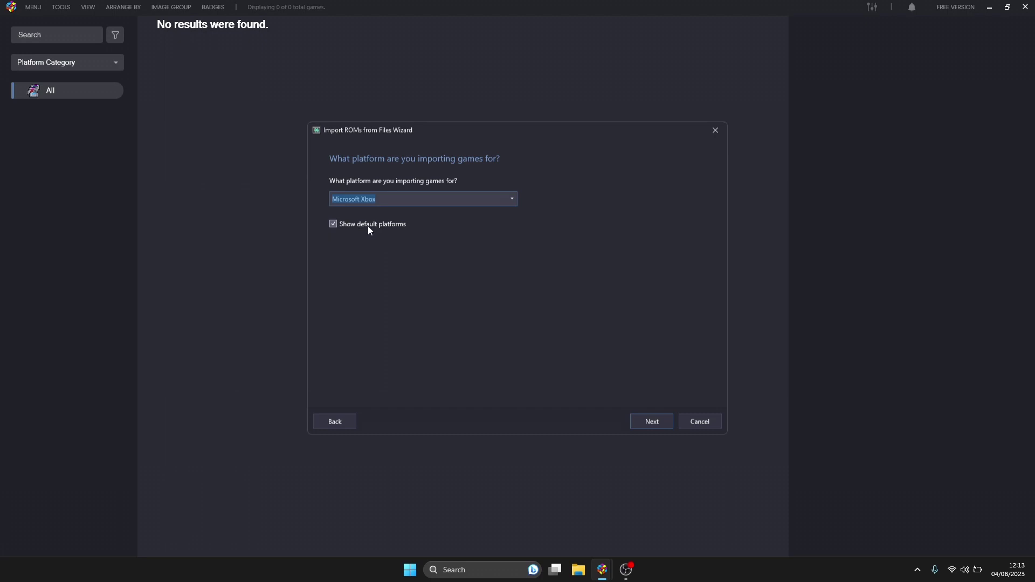
pyautogui.click(652, 421)
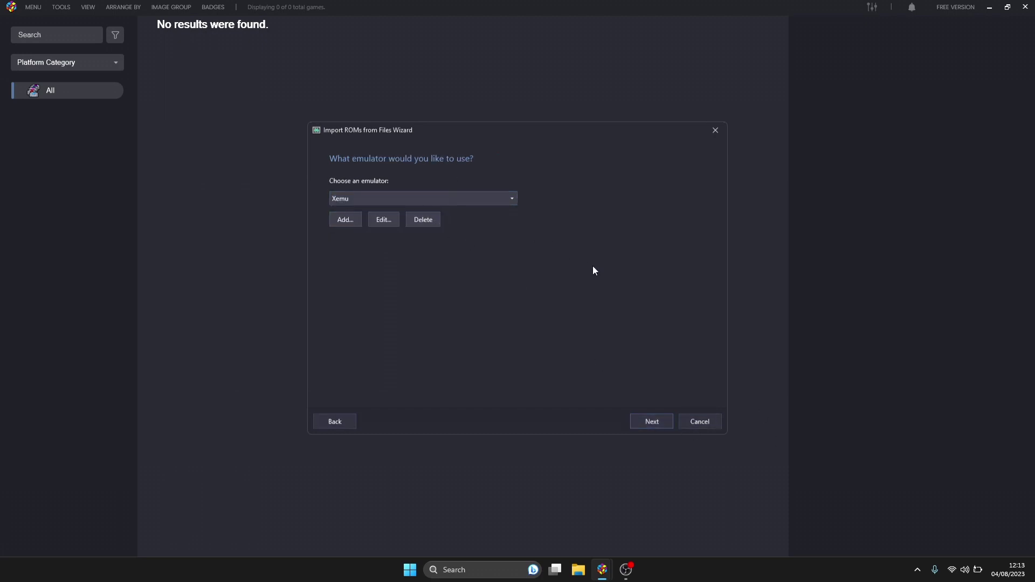
pyautogui.click(655, 421)
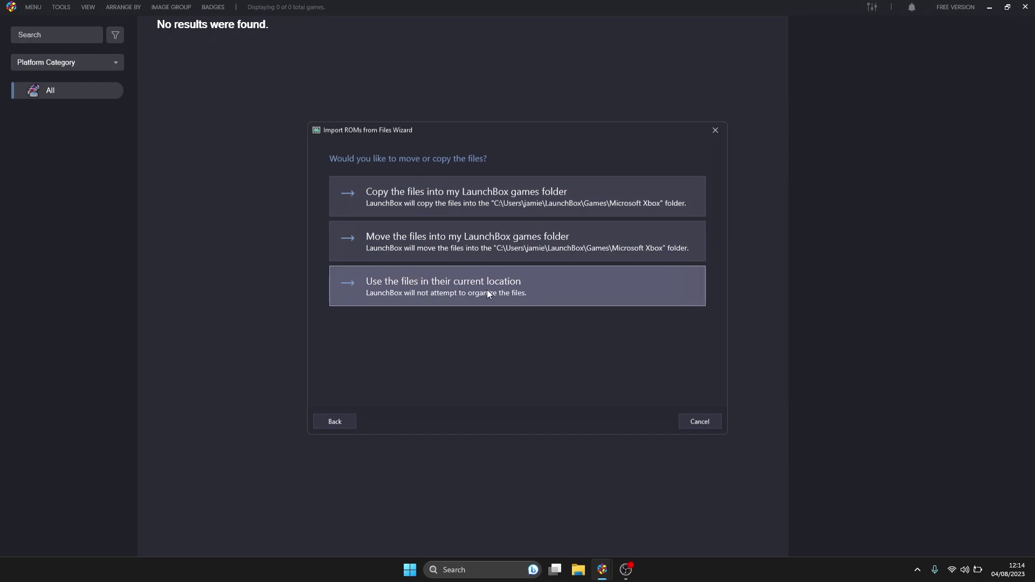
# Use the game file in its current location, with local metadata search and downloads of all image types enabled.
pyautogui.click(526, 300)
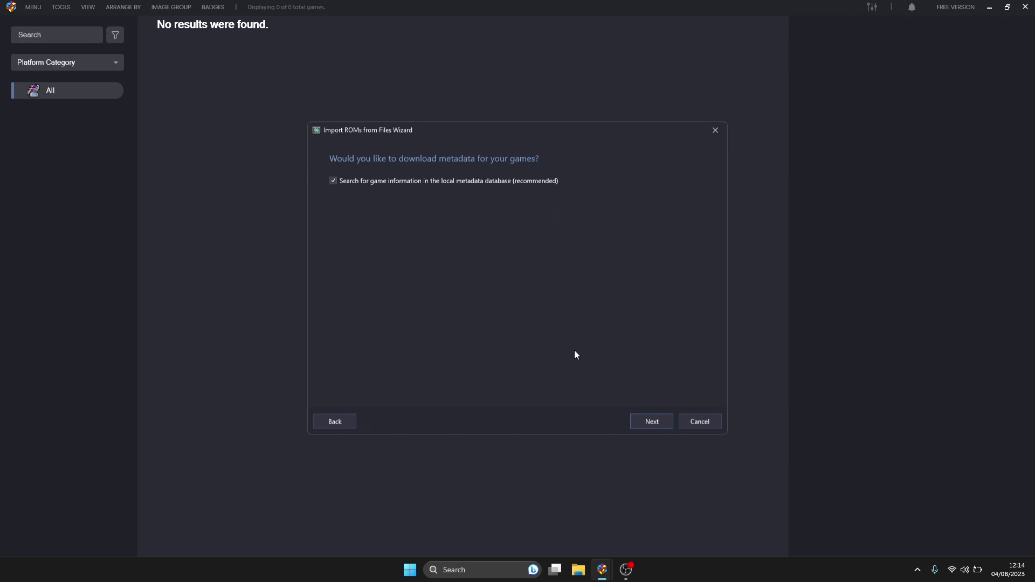
pyautogui.click(653, 421)
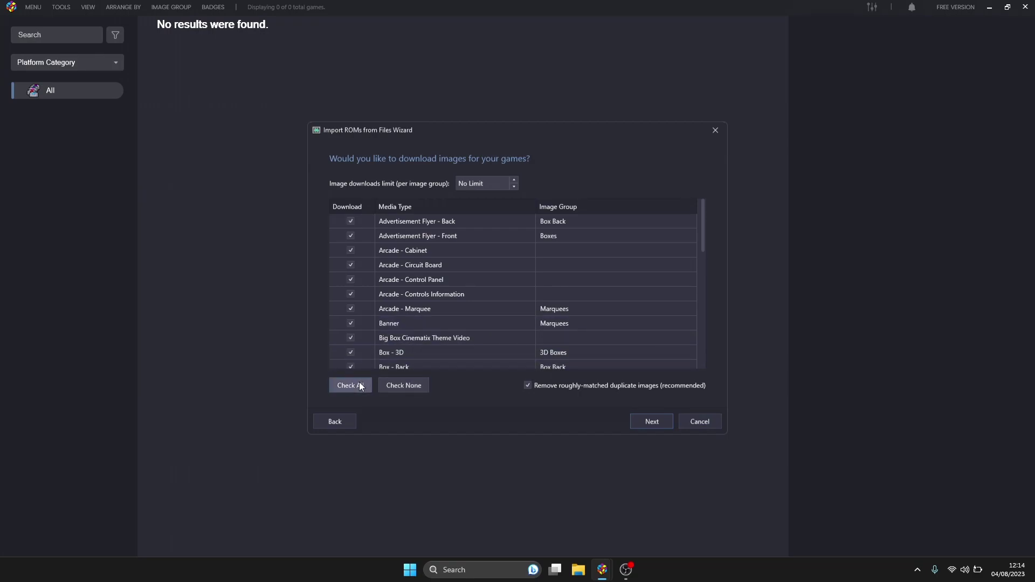
pyautogui.click(643, 420)
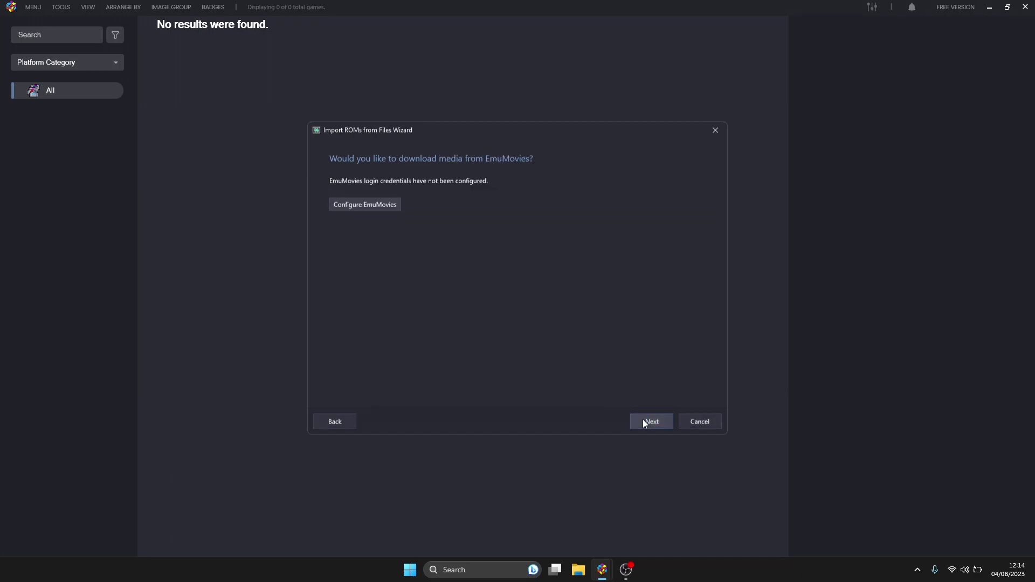
# Finish importing Vexx without configuring EmuMovies, keeping the default custom options, and dismiss the import notification.
pyautogui.click(377, 203)
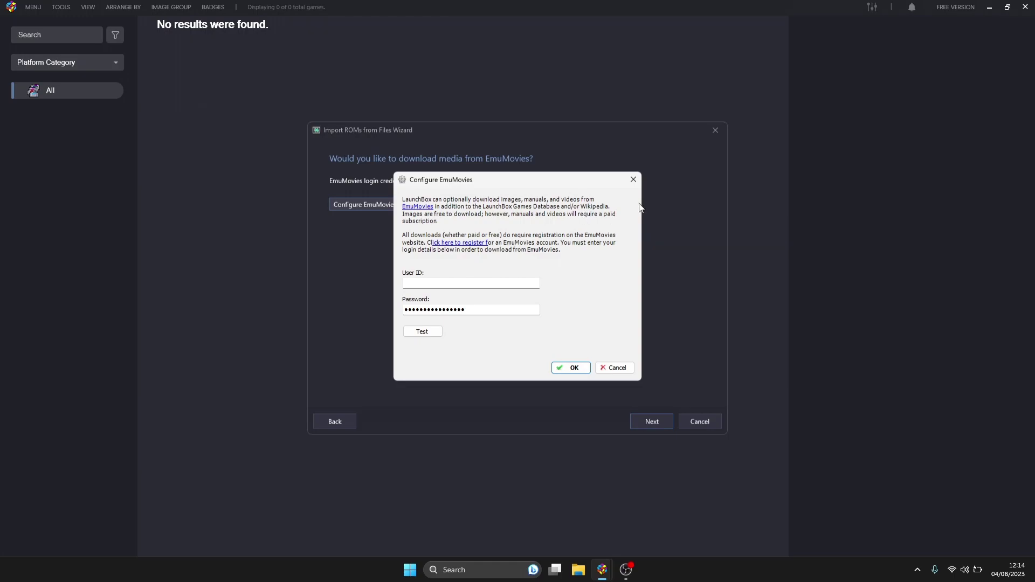
pyautogui.click(633, 180)
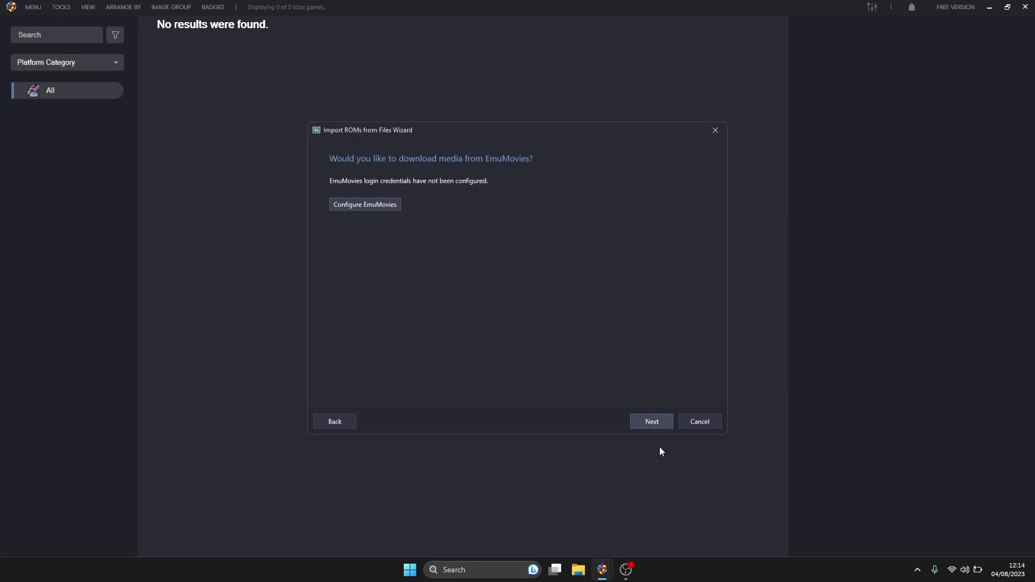
pyautogui.click(656, 430)
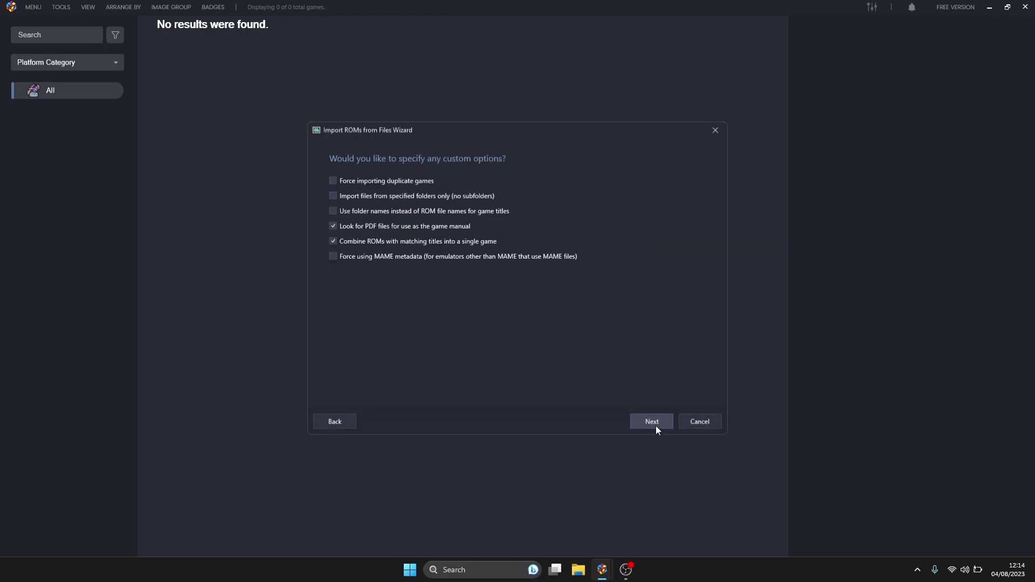
pyautogui.click(657, 424)
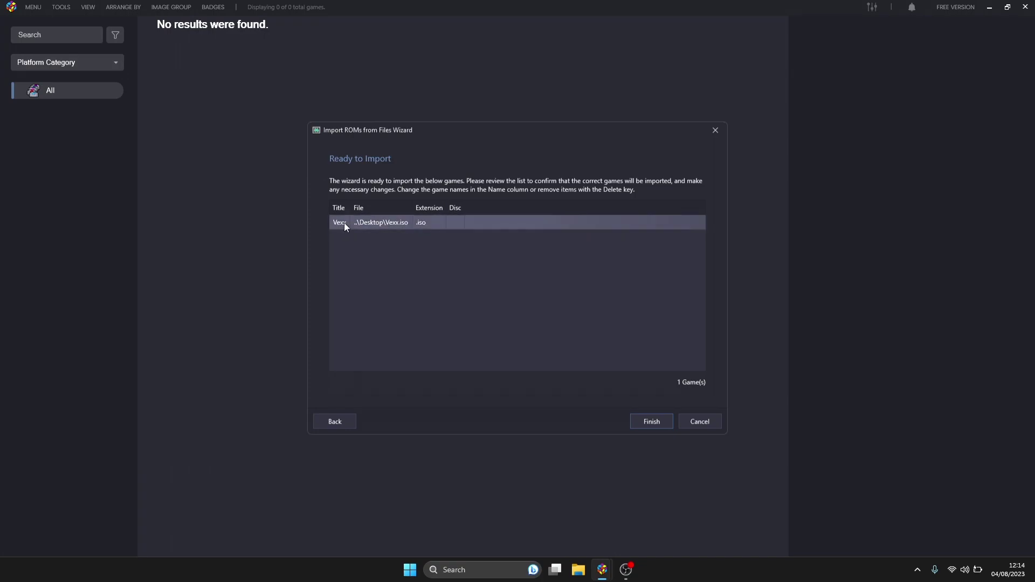
pyautogui.click(659, 423)
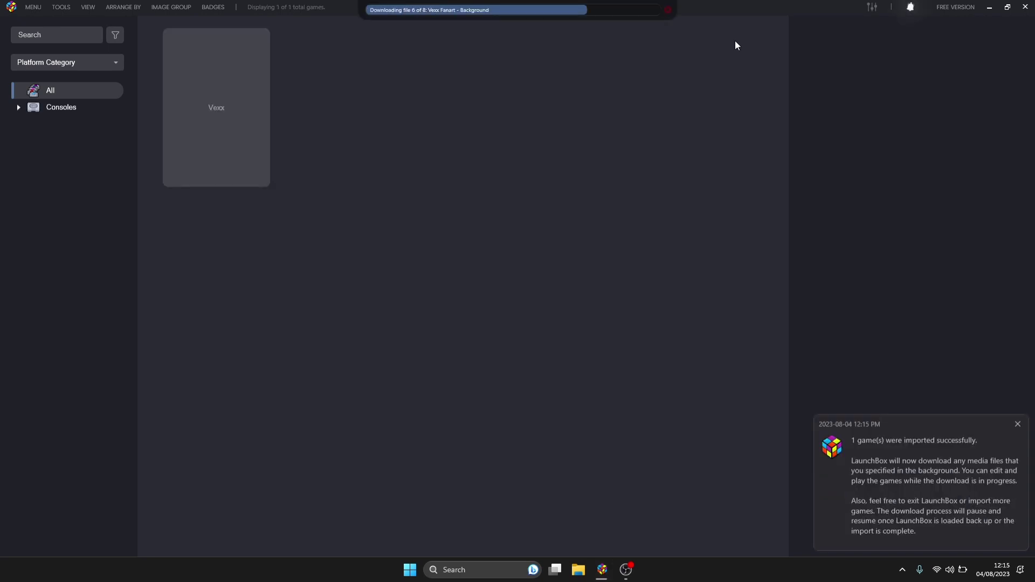
pyautogui.click(1018, 424)
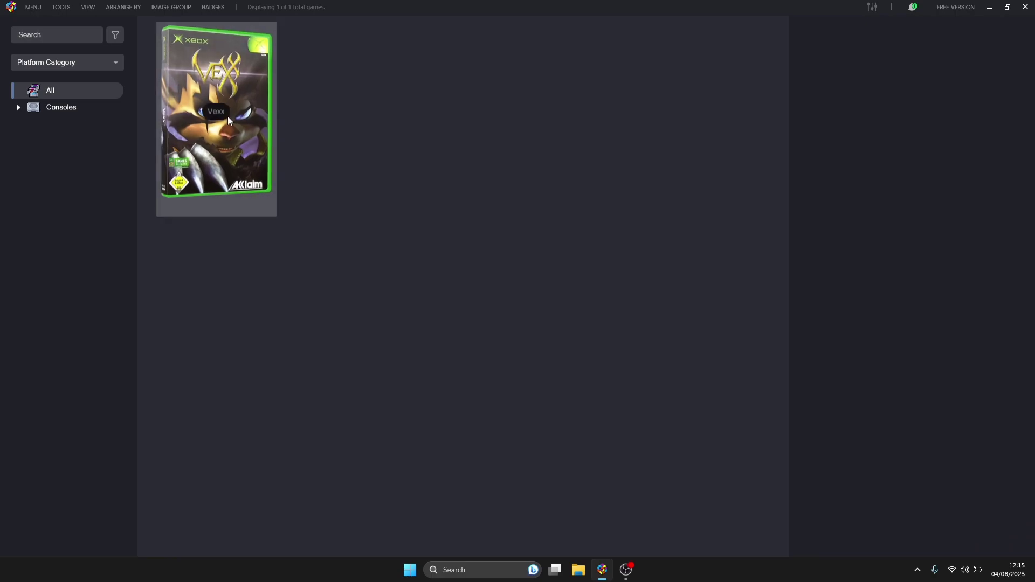
# Compare the library artwork as 3D Carts, Backgrounds and Marquees, then return the image group to 3D Boxes.
pyautogui.click(170, 6)
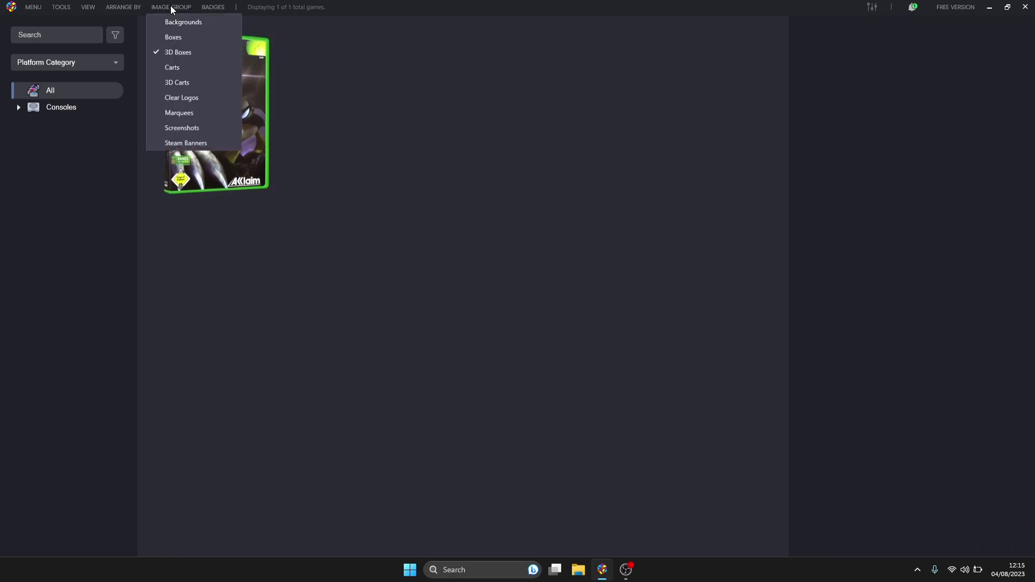
pyautogui.click(205, 83)
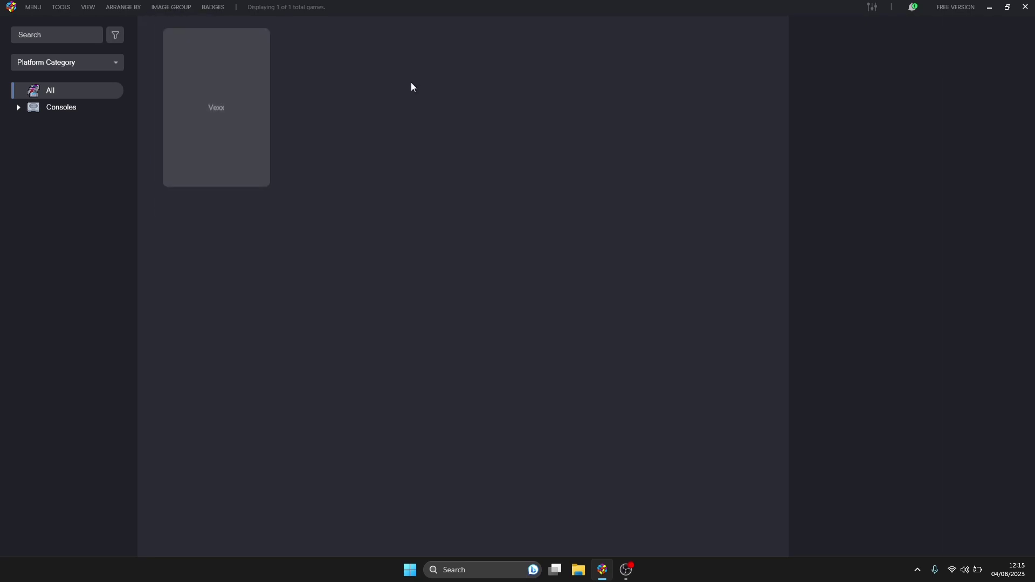
pyautogui.click(168, 11)
pyautogui.click(185, 24)
pyautogui.click(170, 7)
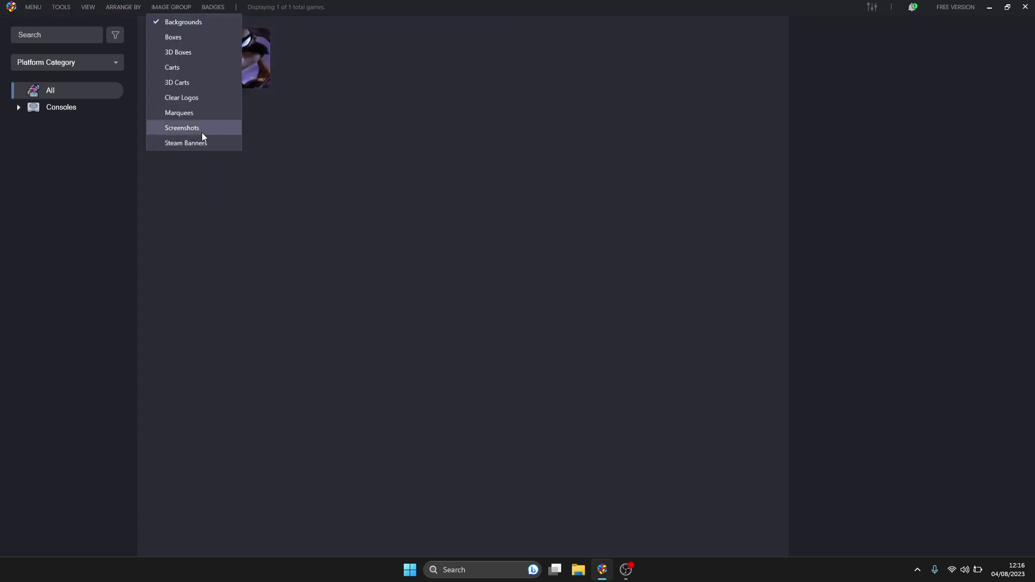
pyautogui.click(204, 114)
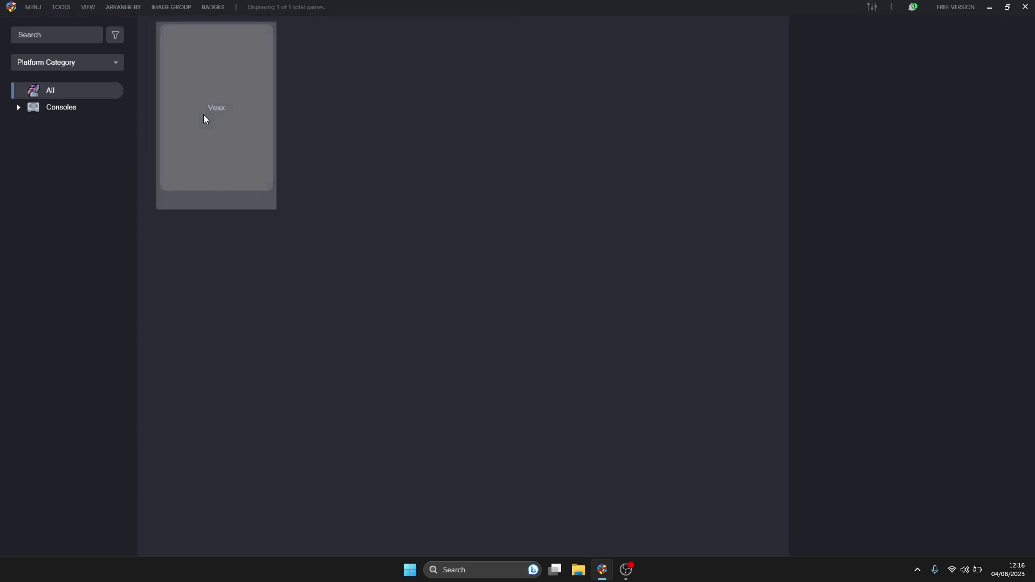
pyautogui.click(163, 5)
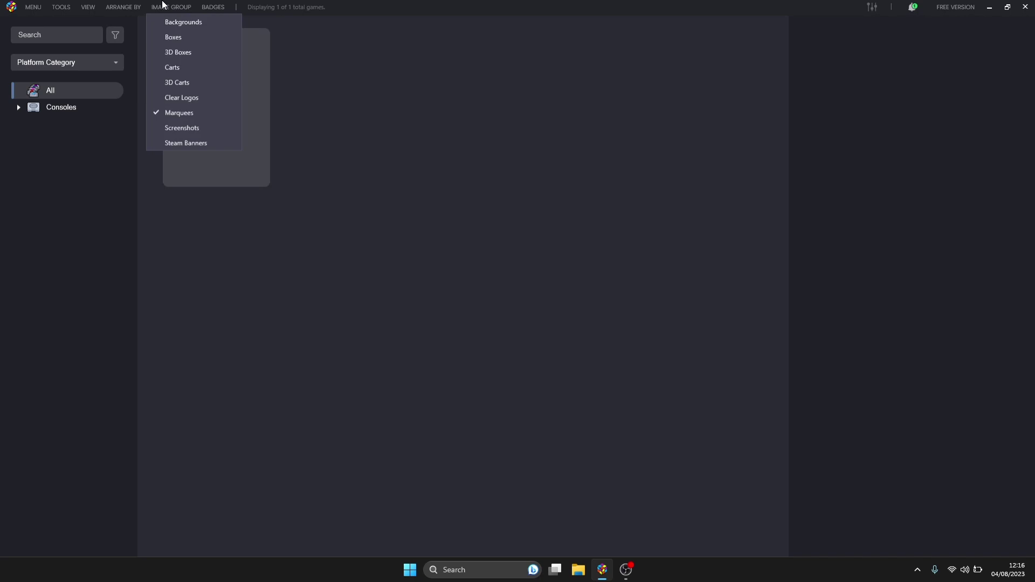
pyautogui.click(181, 54)
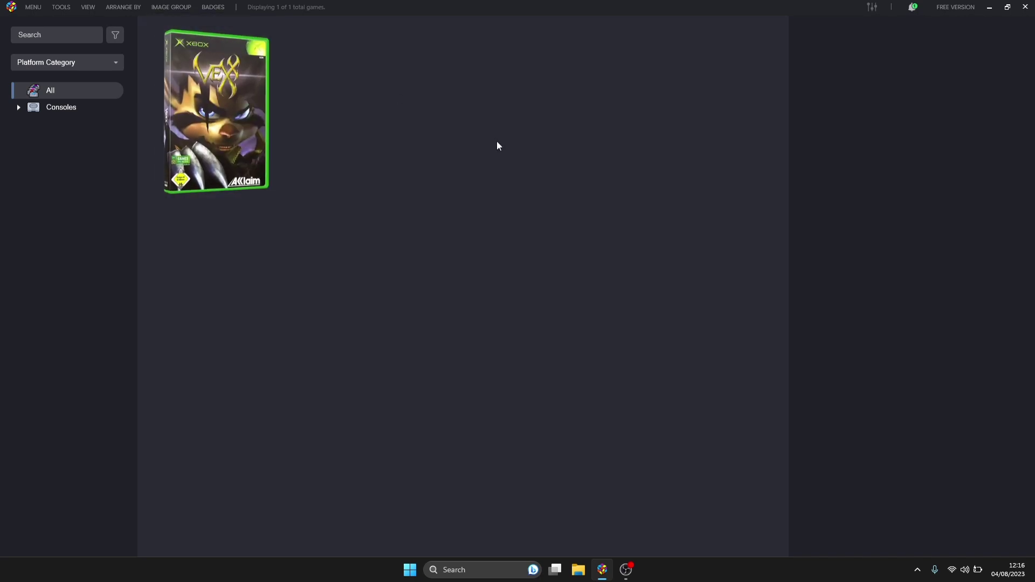
# Select Vexx in the LaunchBox library and launch it with Xemu.
pyautogui.rightClick(250, 125)
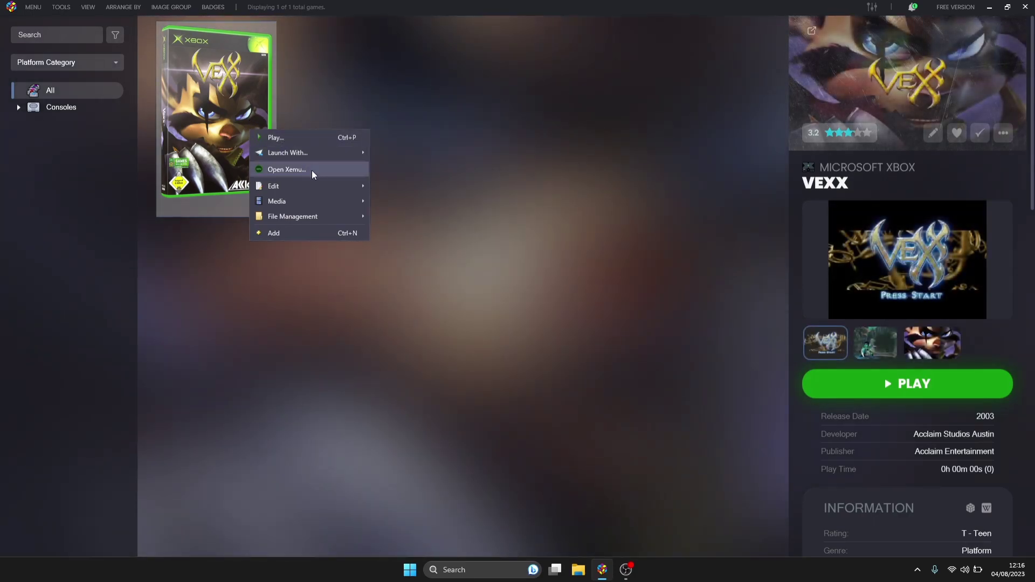
pyautogui.click(498, 135)
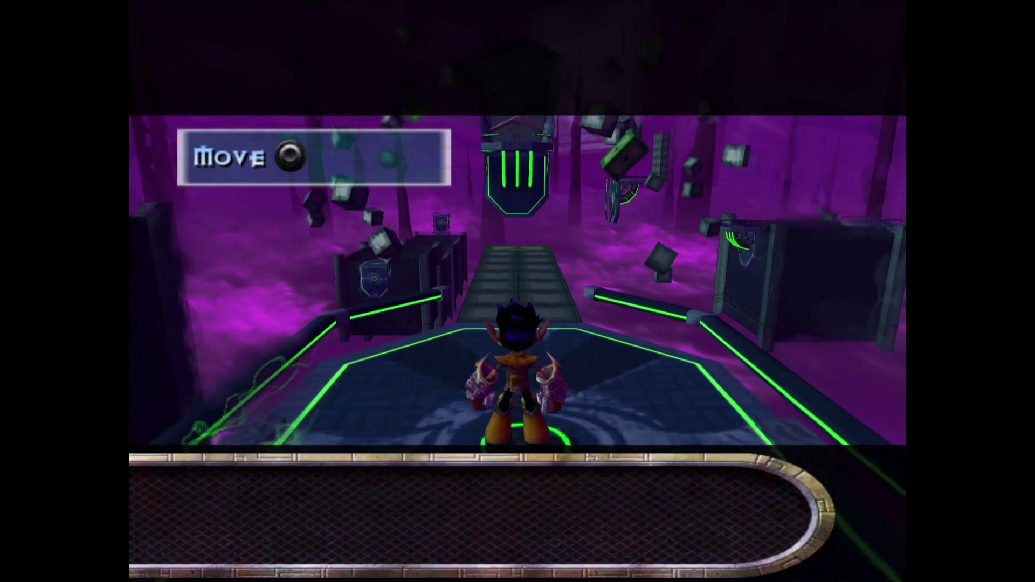
pyautogui.press('Up')
pyautogui.press('Up')
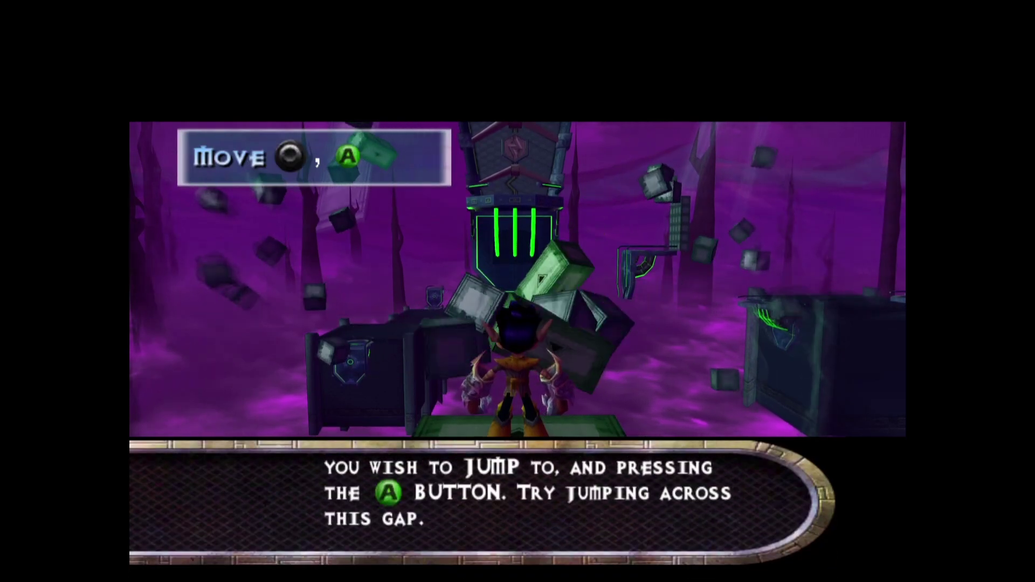
pyautogui.press('Return')
pyautogui.press('space')
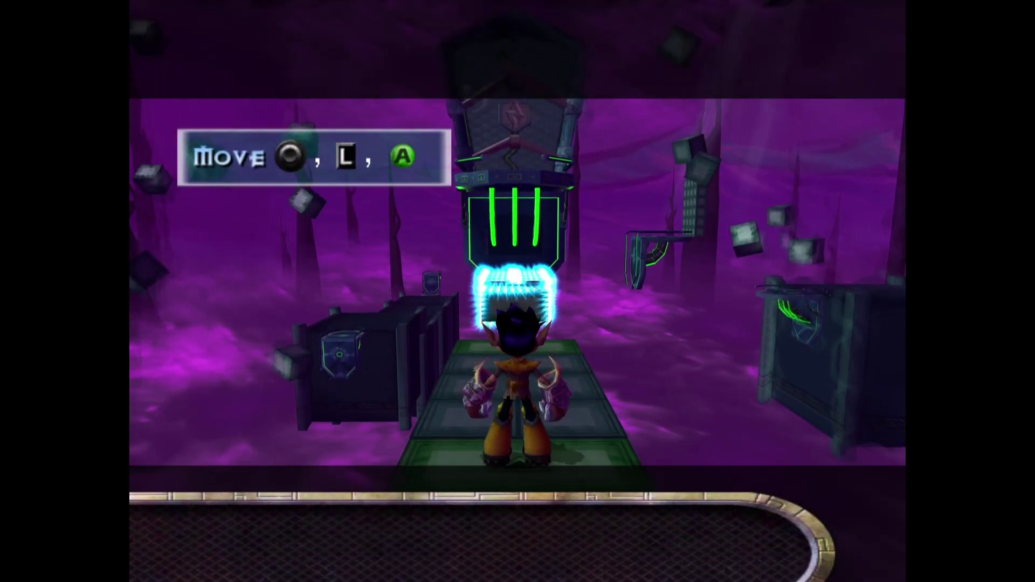
pyautogui.press('Return')
pyautogui.press('Up')
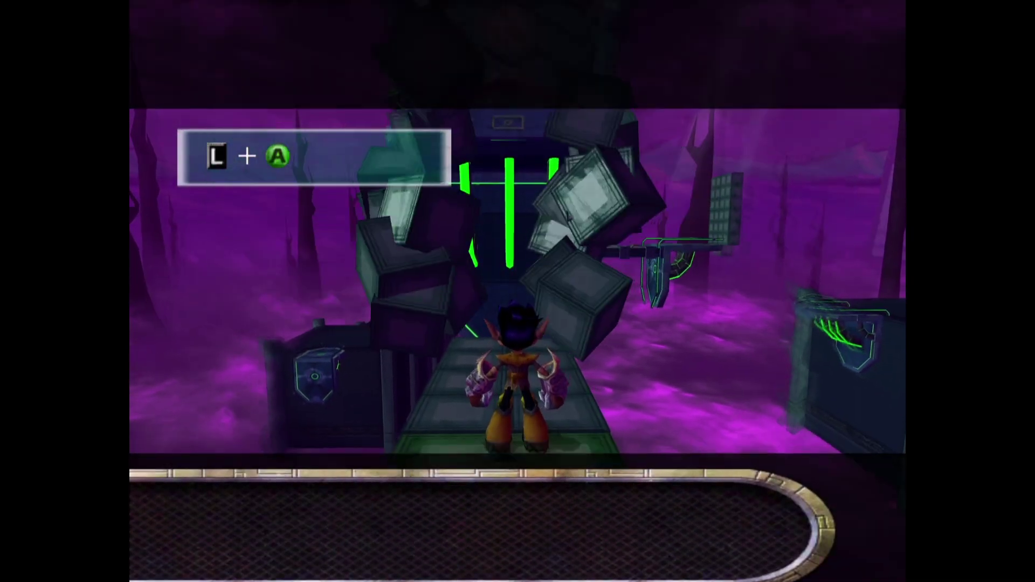
pyautogui.press('Return')
pyautogui.press('Up')
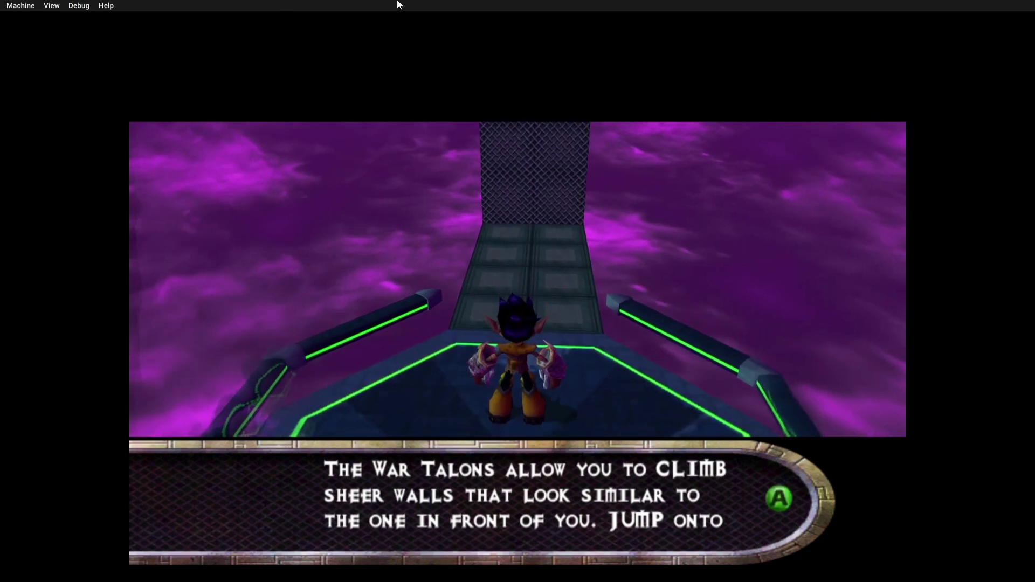
# In xemu's display settings, set the display mode to Stretch.
pyautogui.click(4, 5)
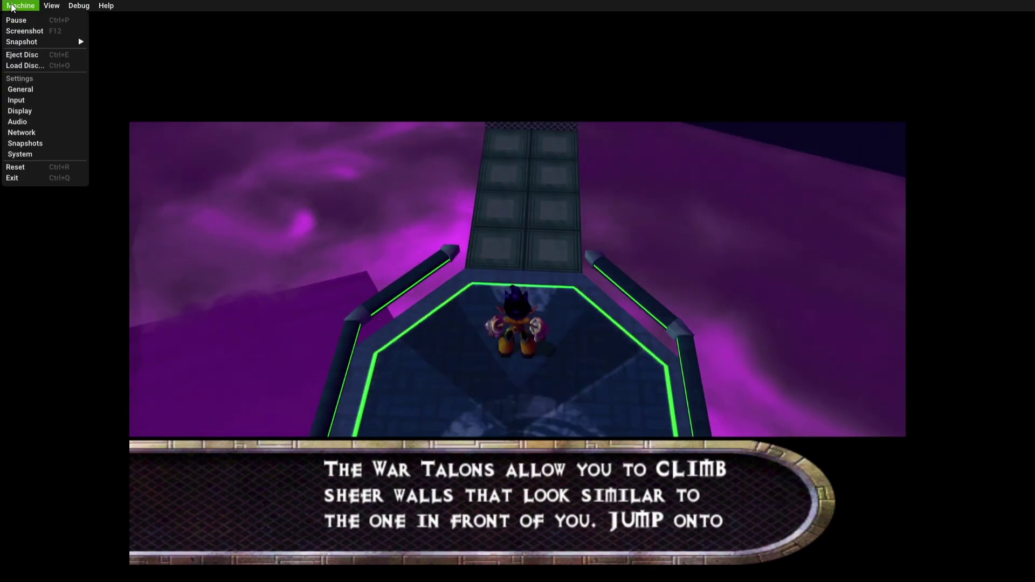
pyautogui.click(33, 110)
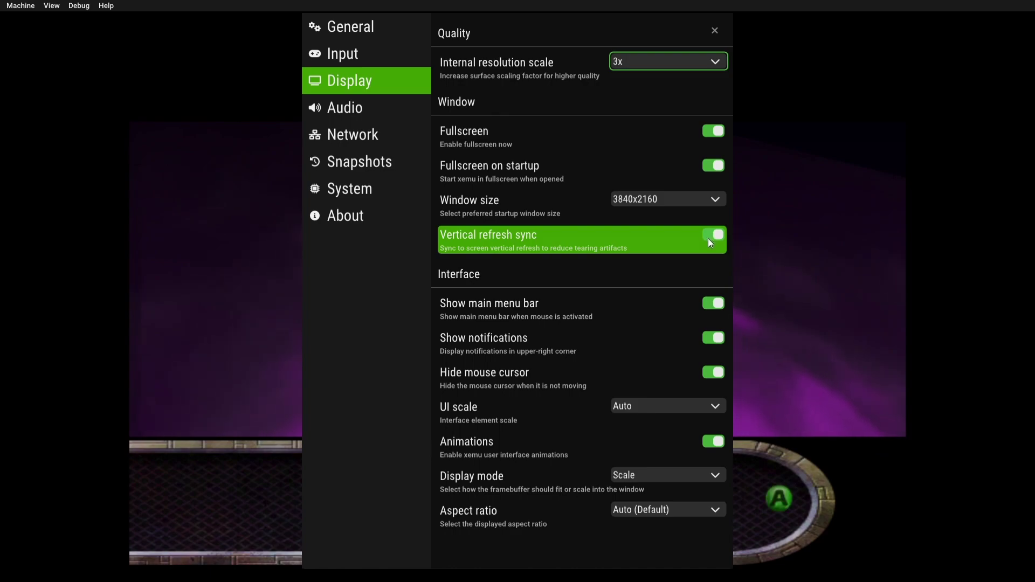
pyautogui.click(672, 477)
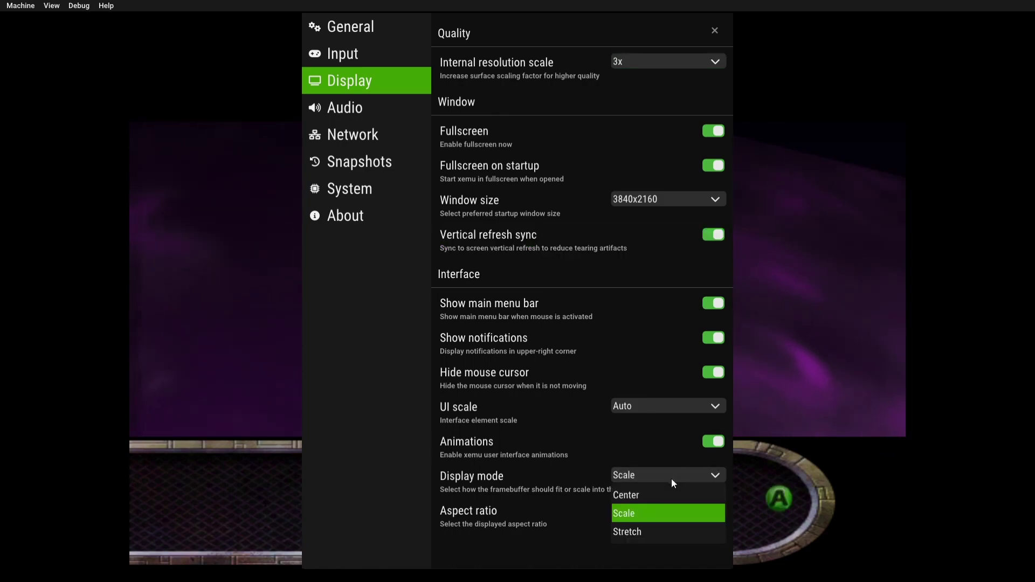
pyautogui.click(670, 532)
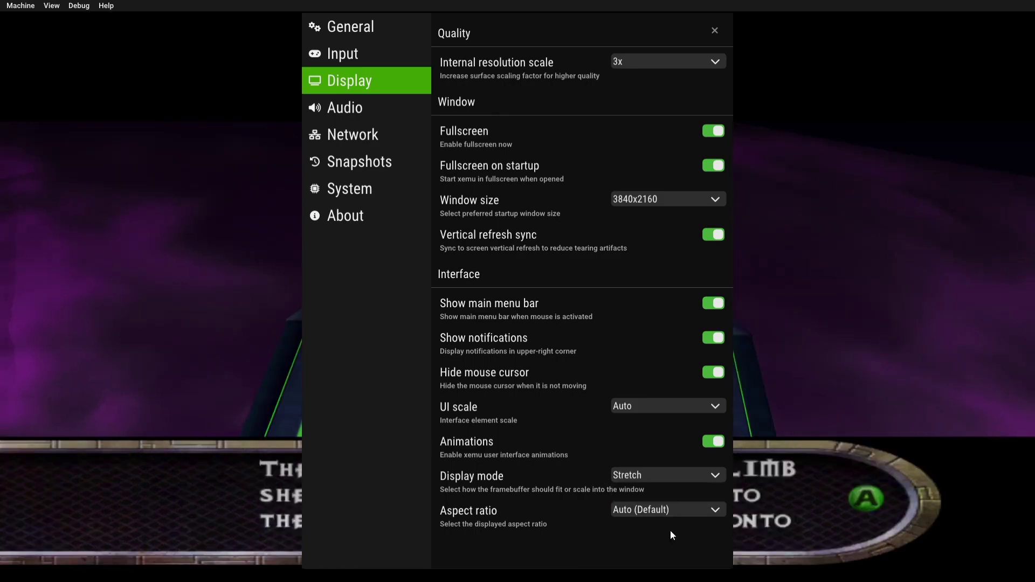
# Set the aspect ratio to 16:9, trying the Scale display mode before returning it to Stretch.
pyautogui.click(690, 475)
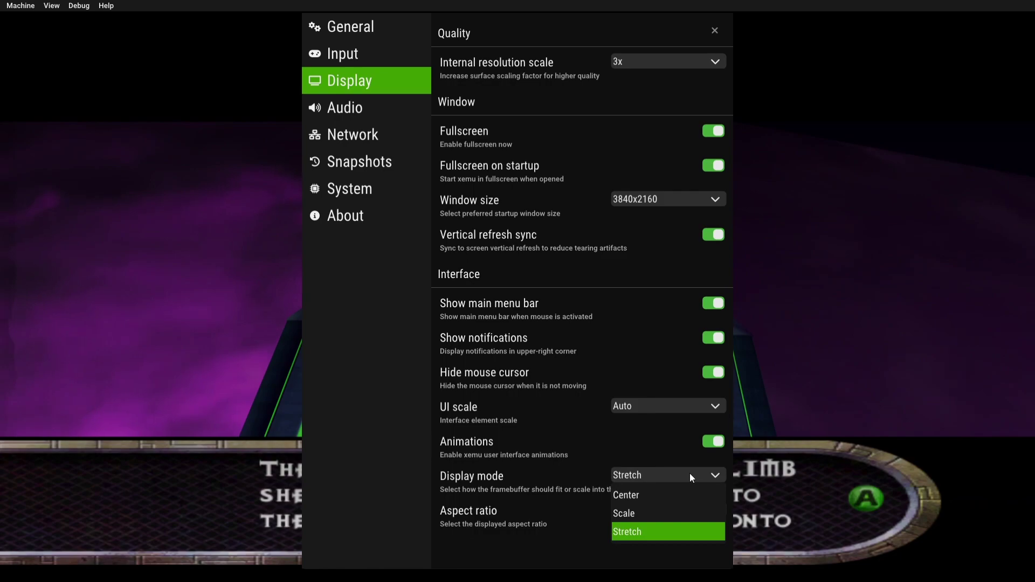
pyautogui.click(672, 511)
pyautogui.click(673, 512)
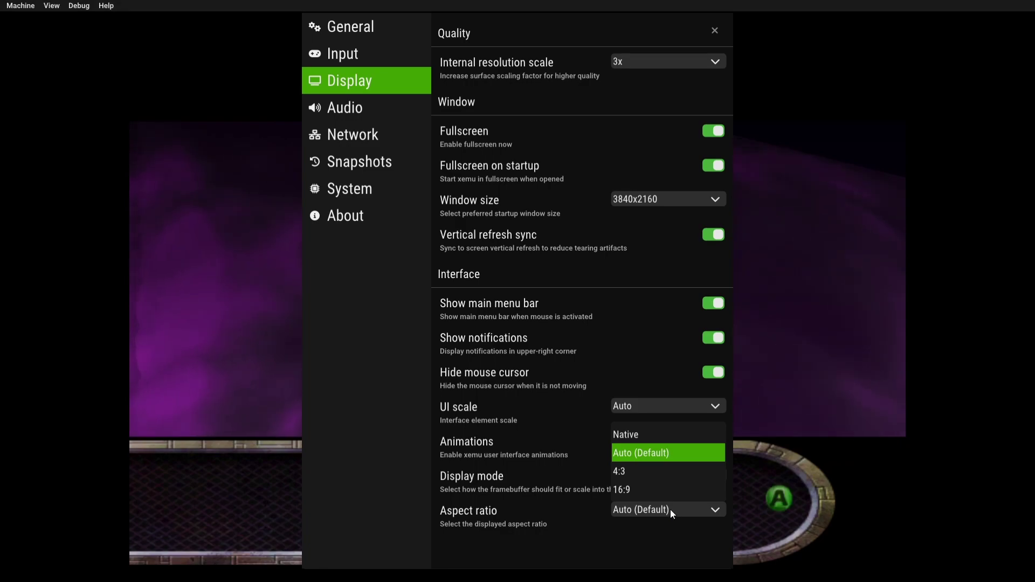
pyautogui.click(657, 493)
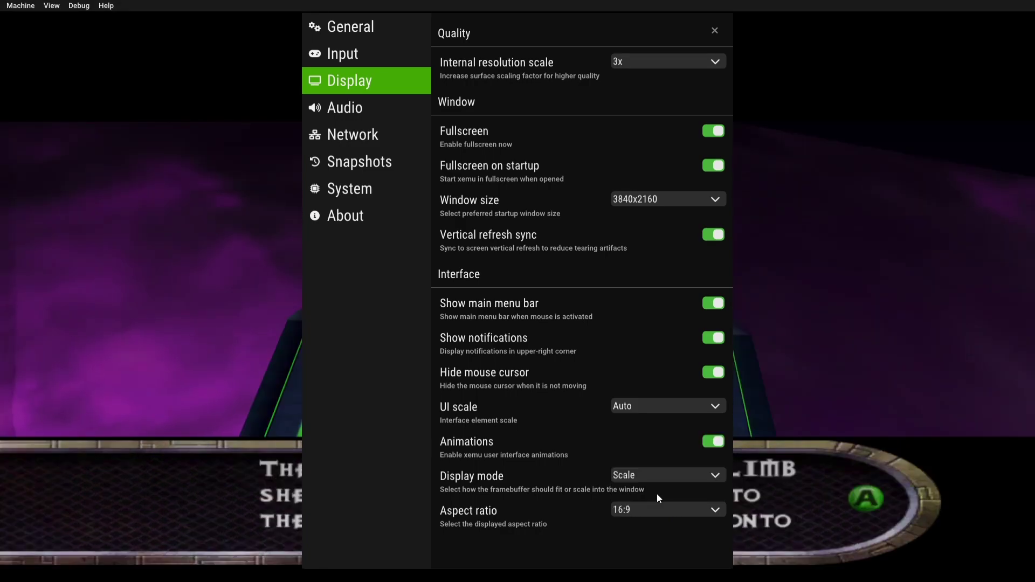
pyautogui.click(688, 476)
pyautogui.click(669, 492)
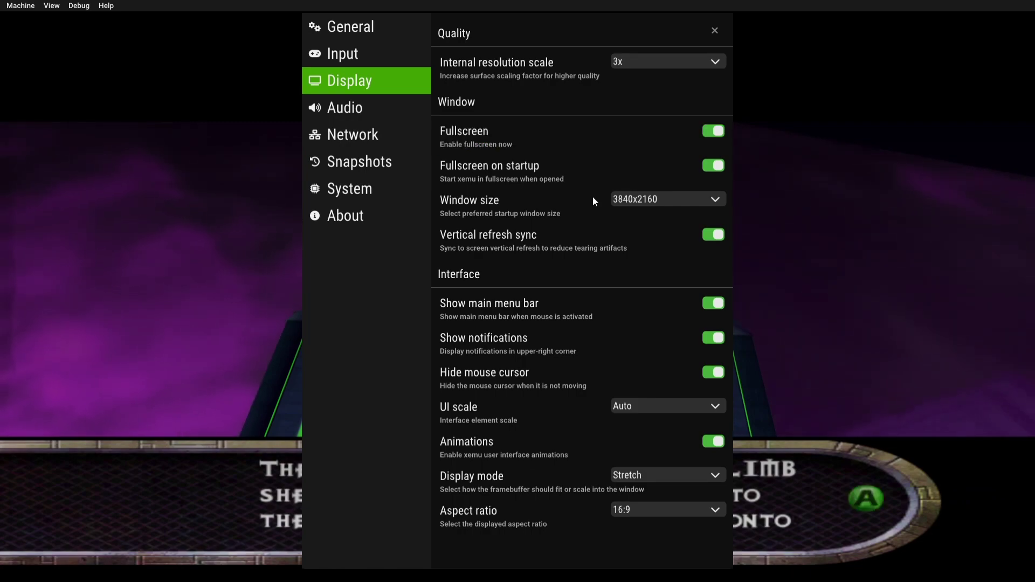
# Try an internal resolution scale of 1x, raise it to 10x, and close the display settings.
pyautogui.click(673, 64)
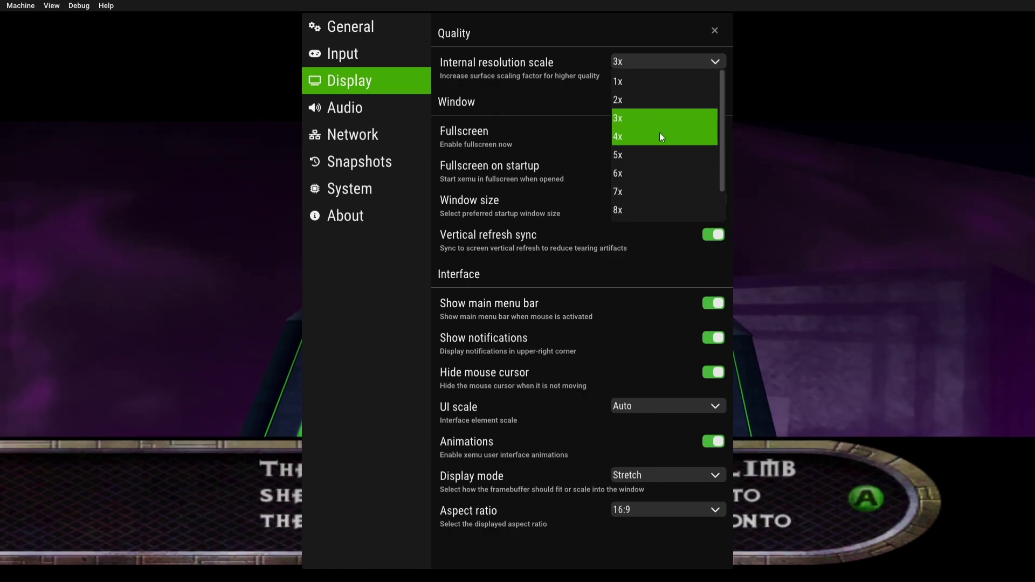
pyautogui.click(654, 81)
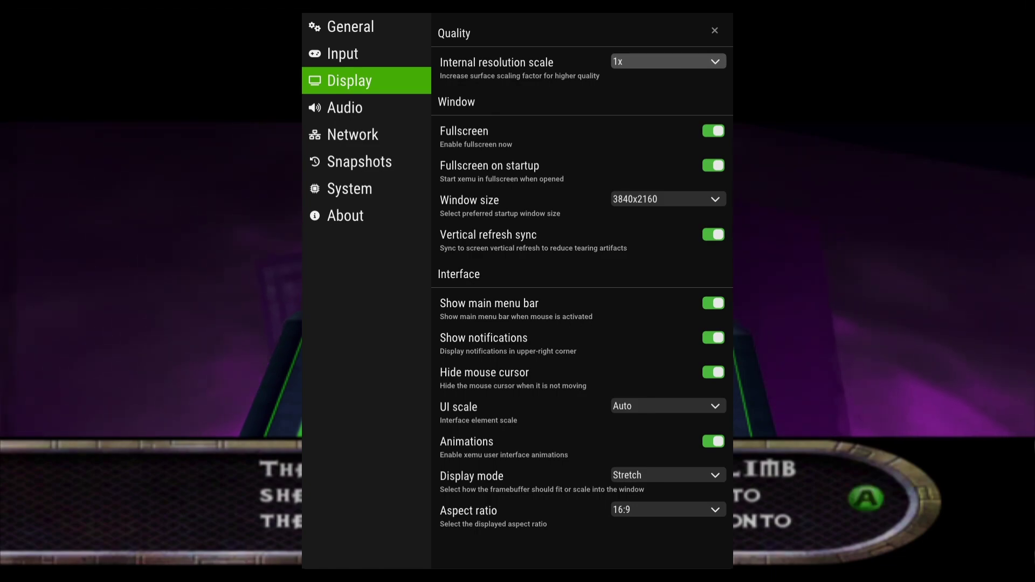
pyautogui.click(678, 59)
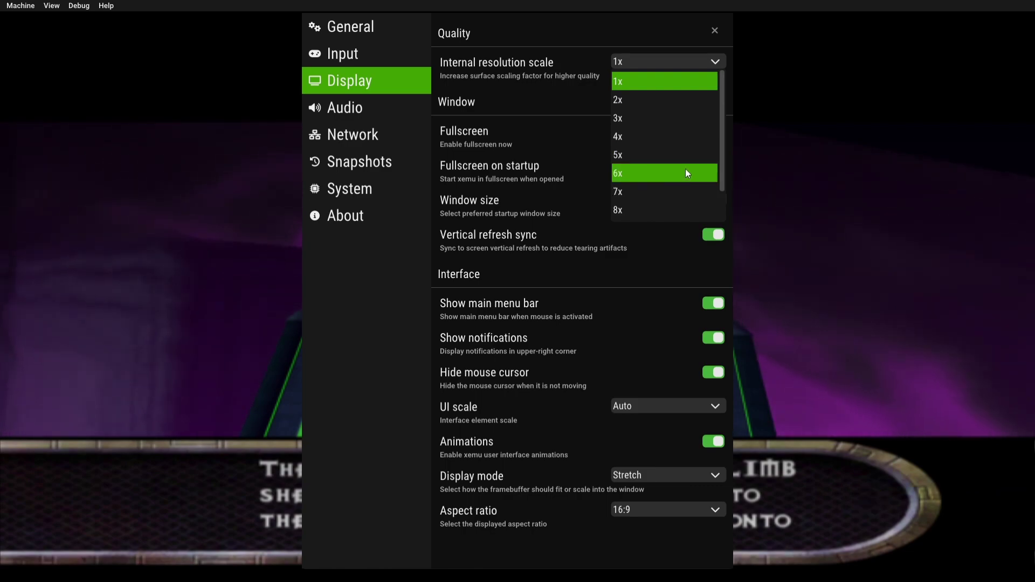
pyautogui.moveTo(723, 166); pyautogui.dragTo(726, 199)
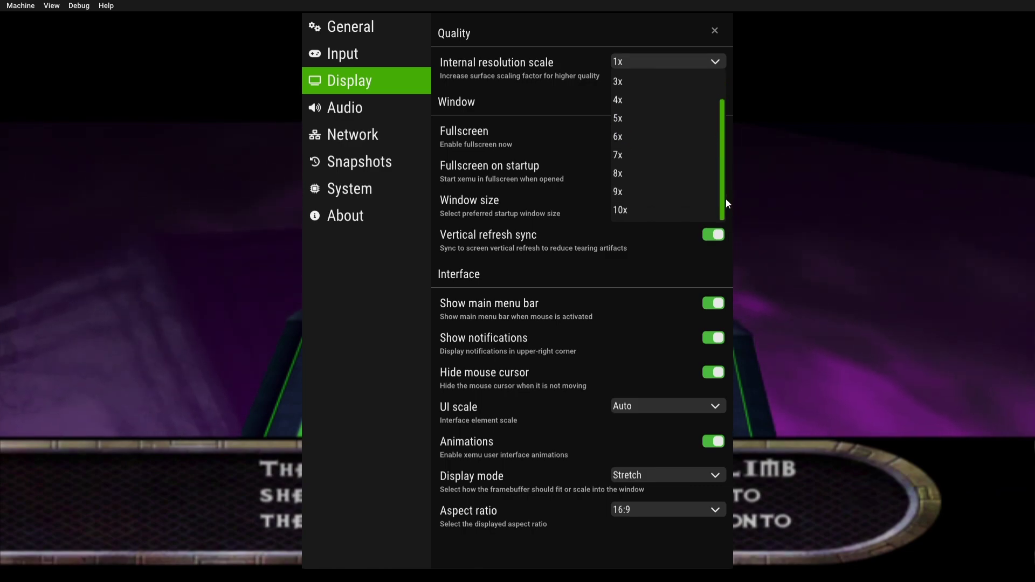
pyautogui.click(662, 209)
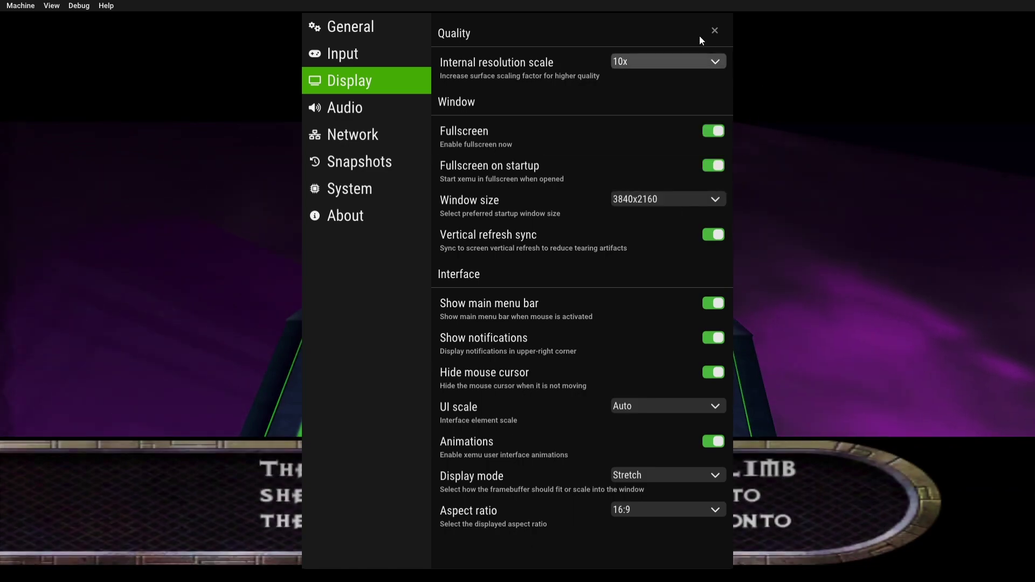
pyautogui.click(713, 30)
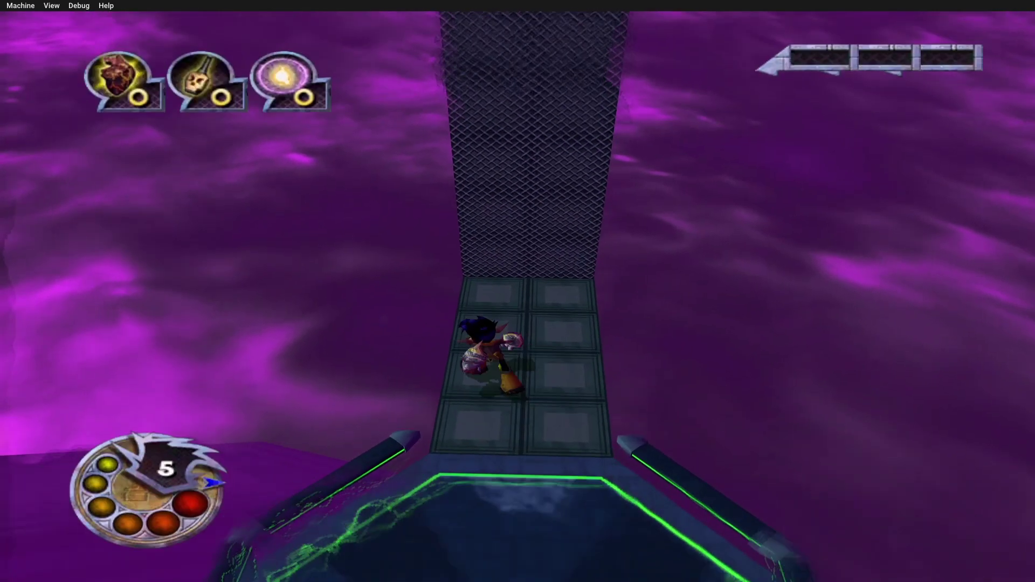
# Move the game character around the platform to check how Vexx looks with the new display settings.
pyautogui.press('Down')
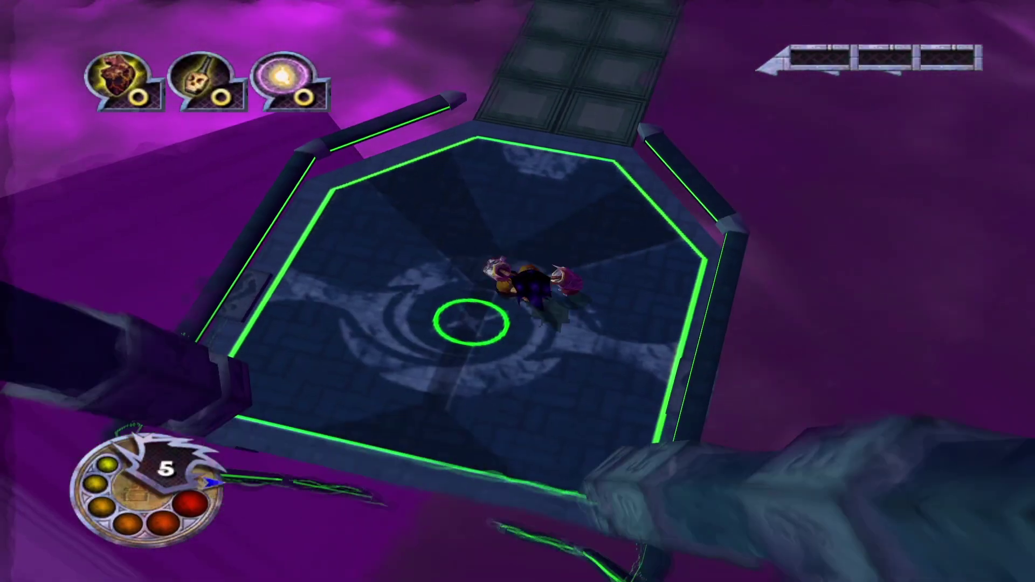
pyautogui.press('Up')
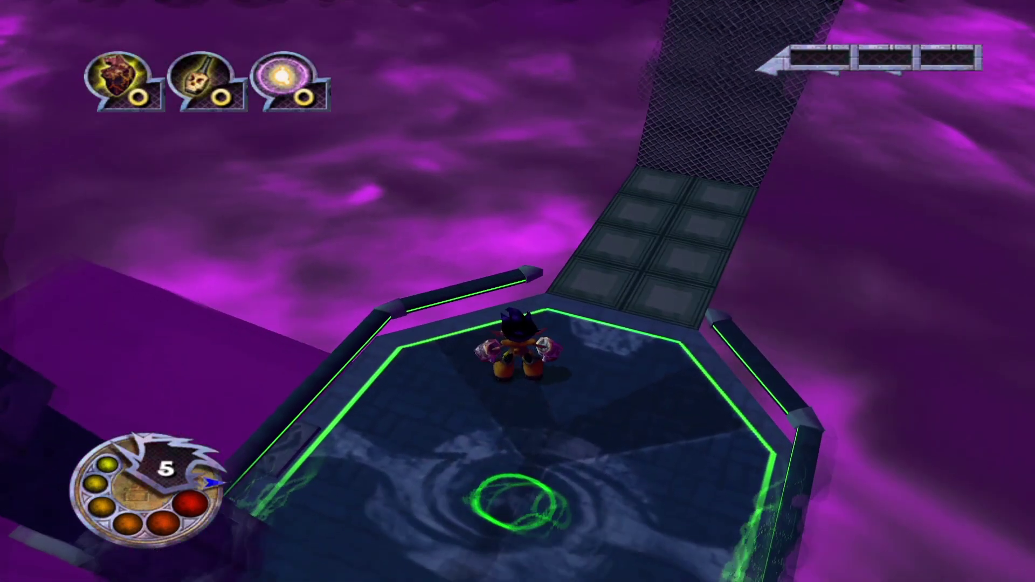
pyautogui.click(13, 7)
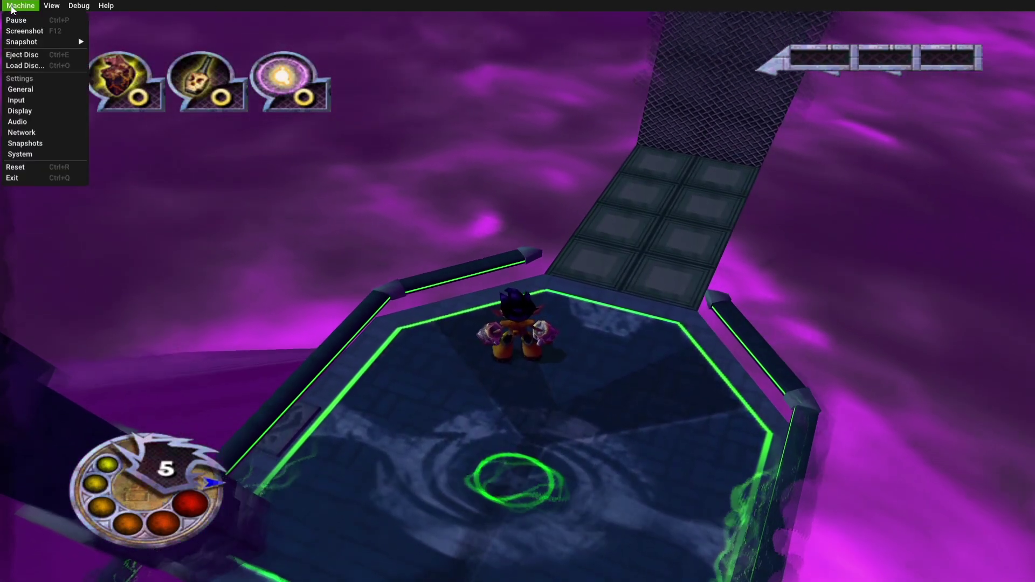
pyautogui.click(347, 39)
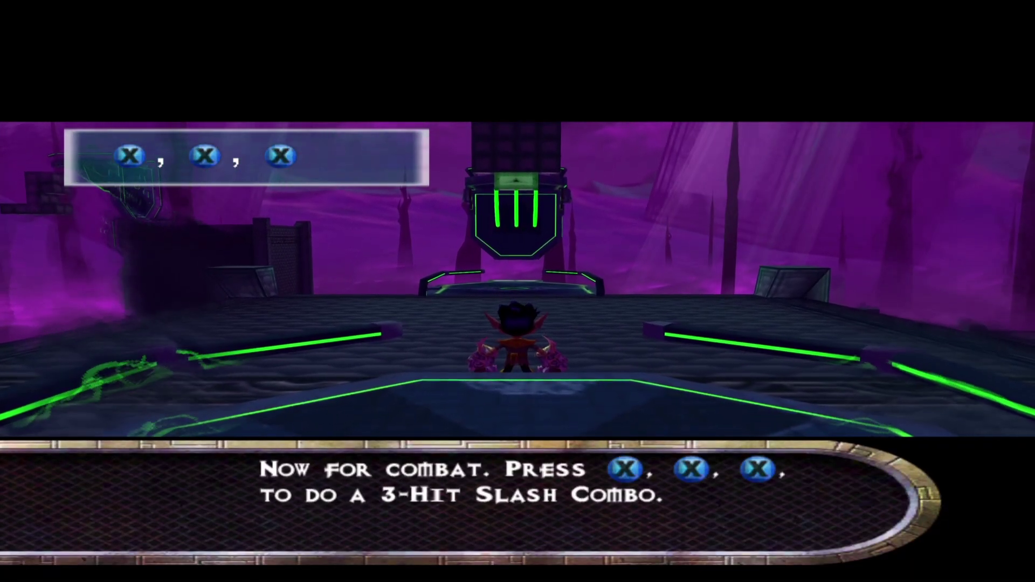
# Show the video debug overlay to check the game's frame rate and frame time, and close it.
pyautogui.moveTo(134, 2)
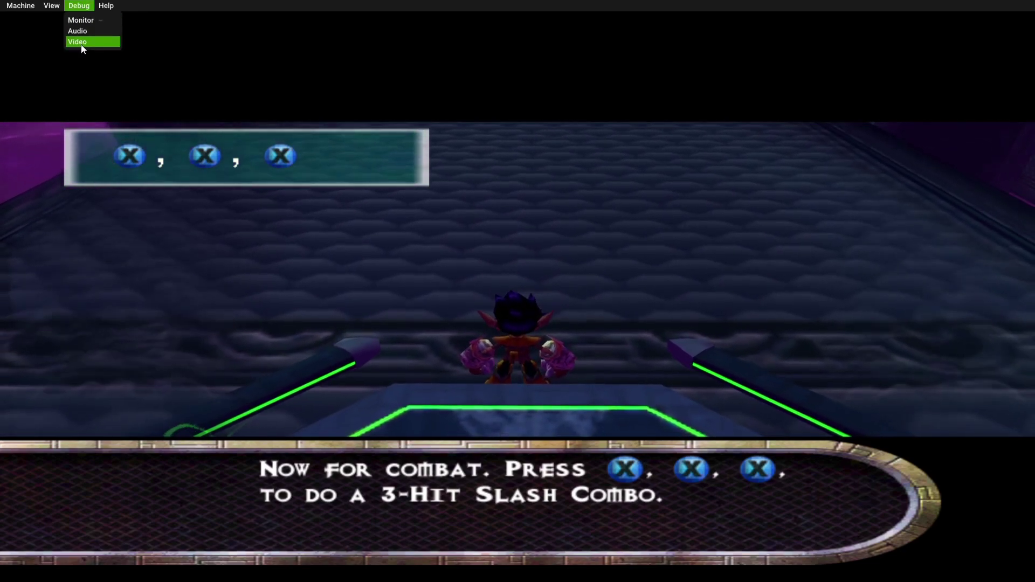
pyautogui.click(81, 43)
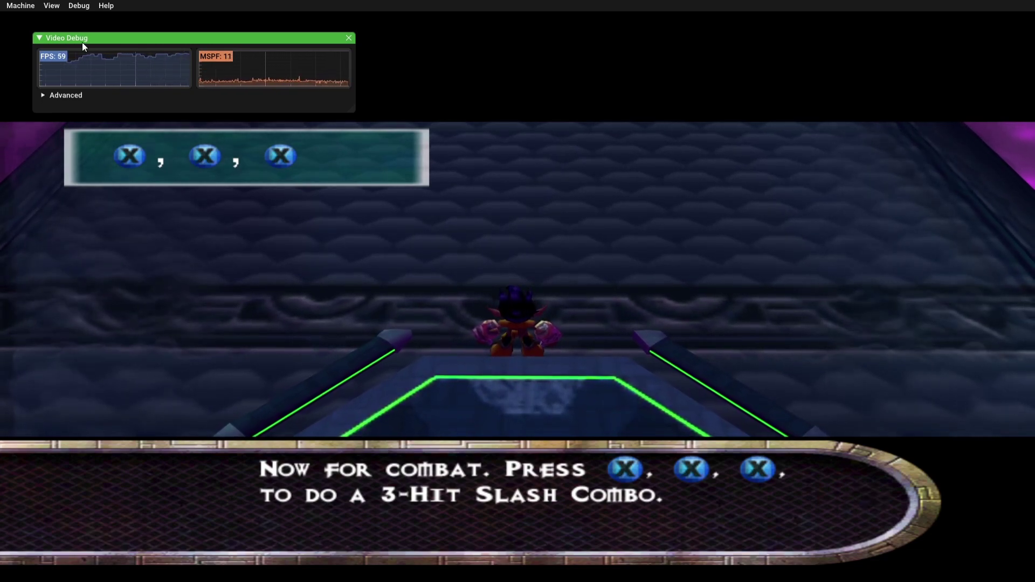
pyautogui.click(348, 37)
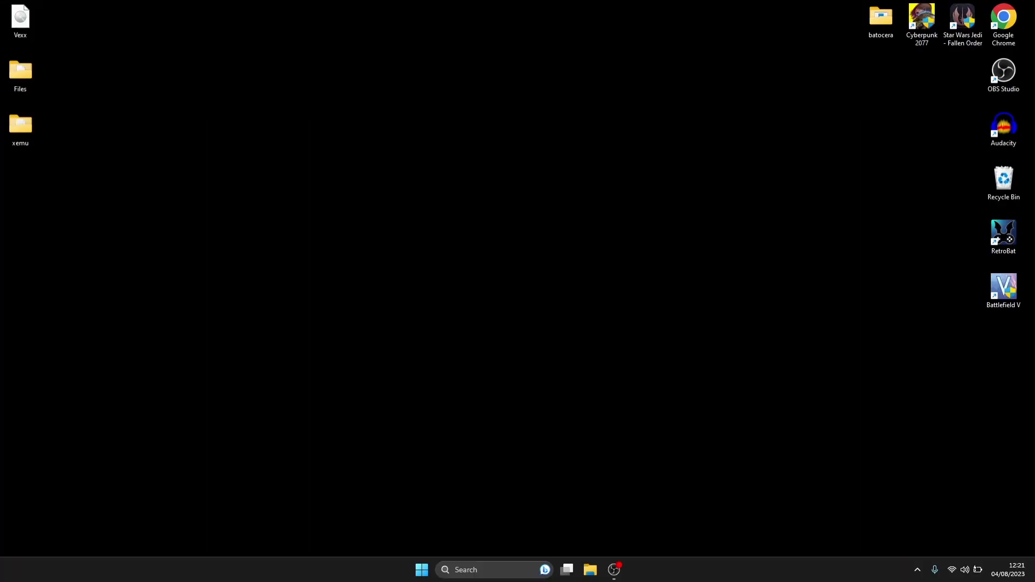